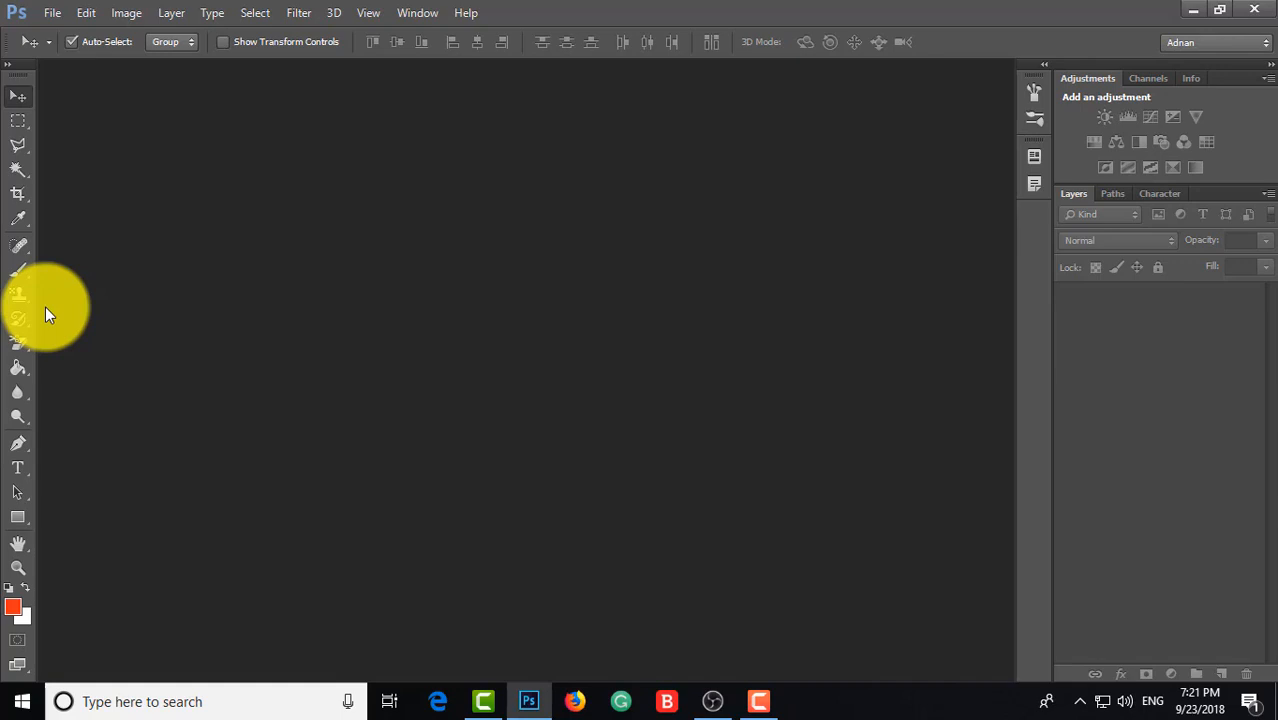
click(17, 292)
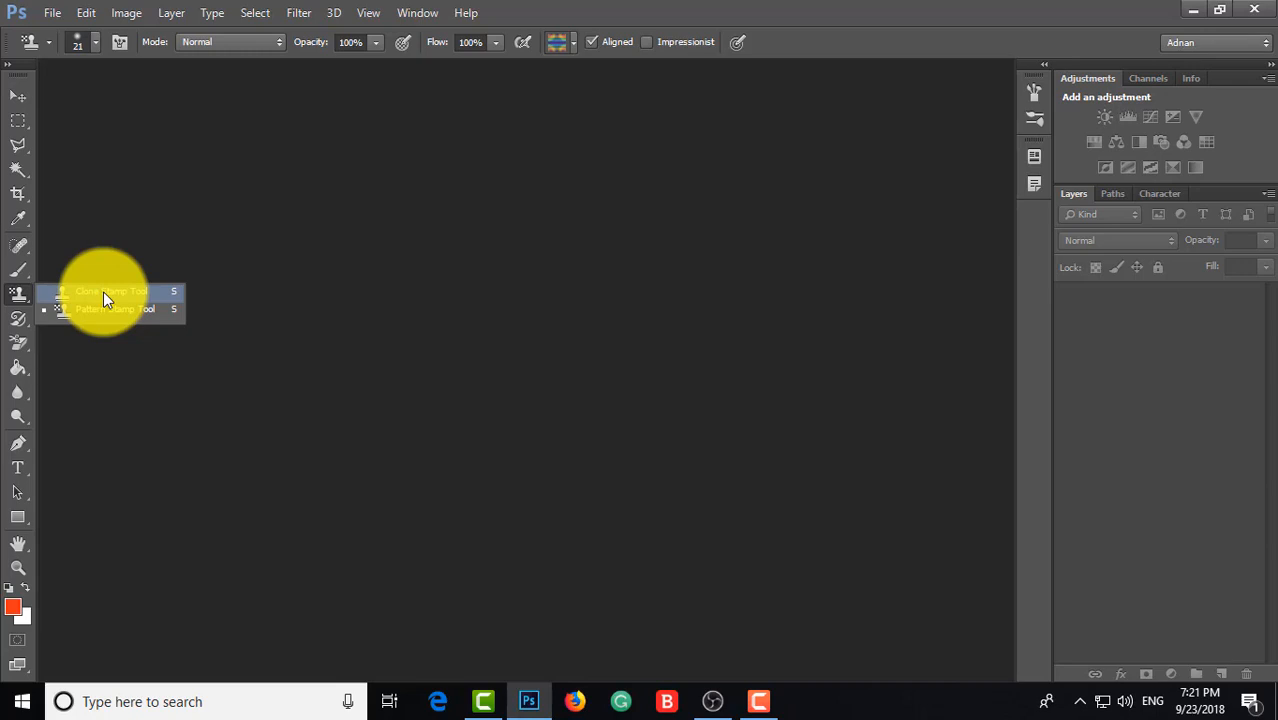
click(198, 351)
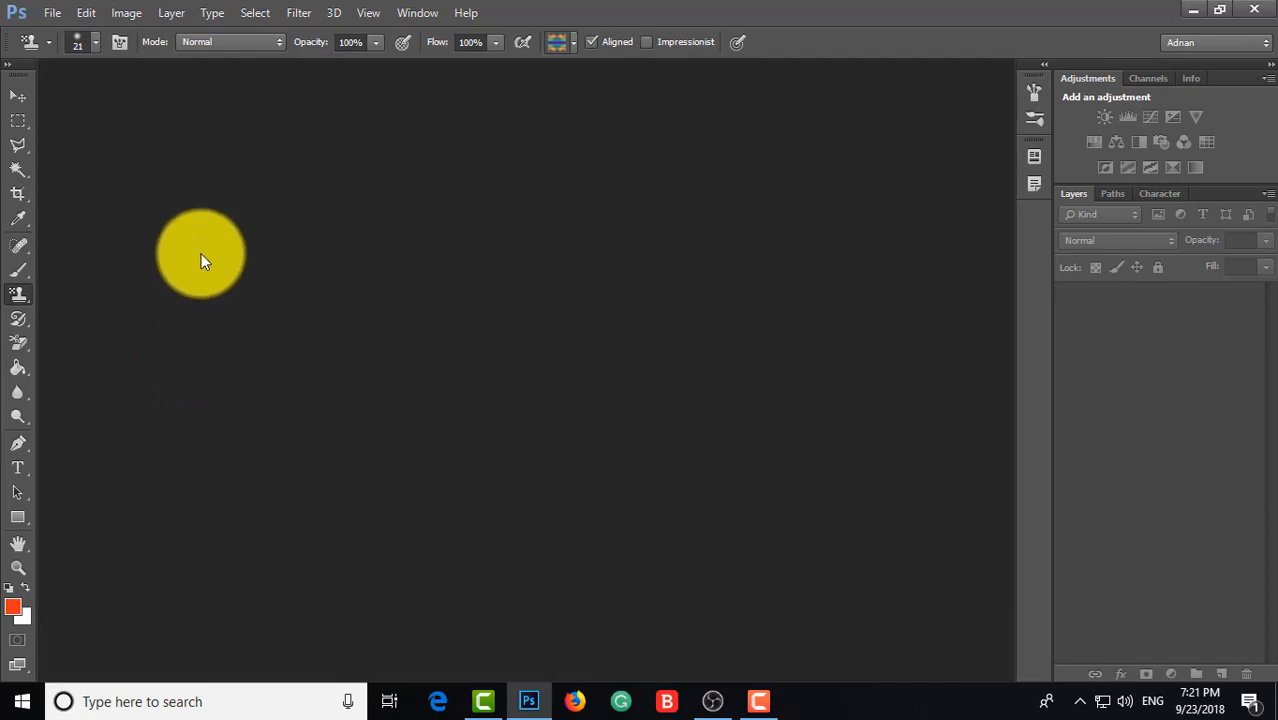
Open the Africa%20Stork%20on%20blue%20sky%20tanzania.jpg image from the Desktop.
click(47, 17)
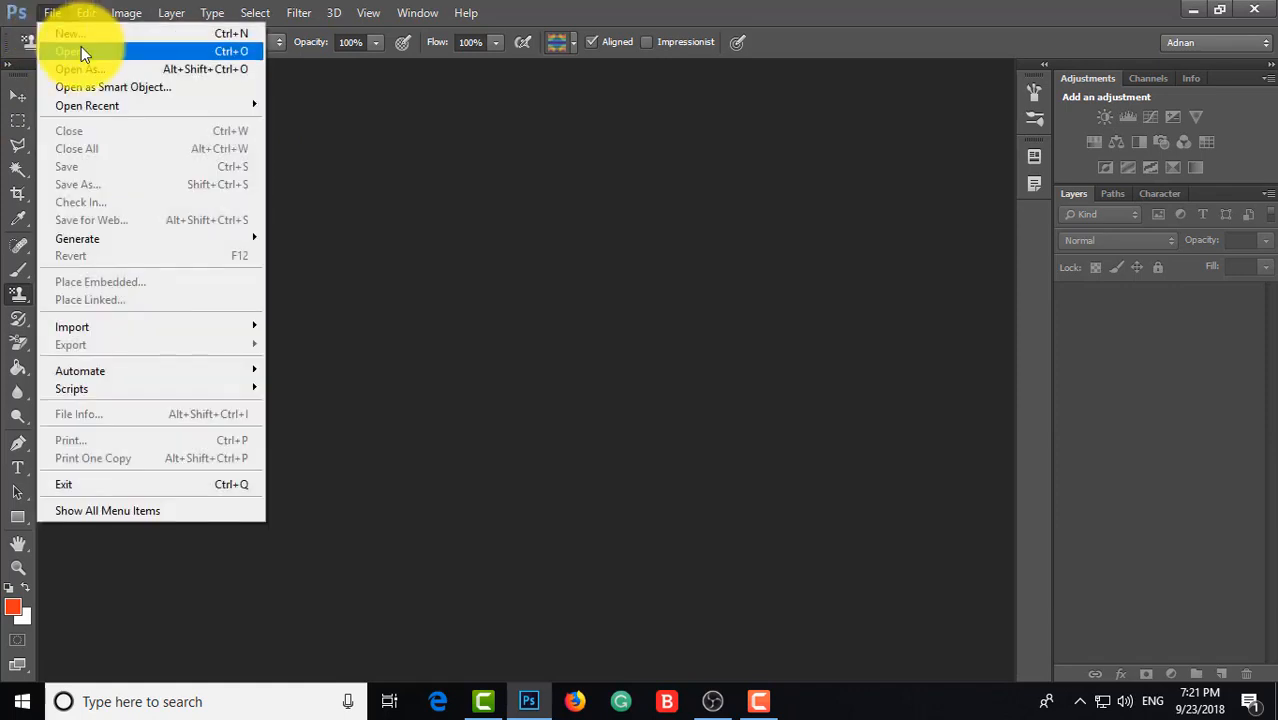
click(81, 48)
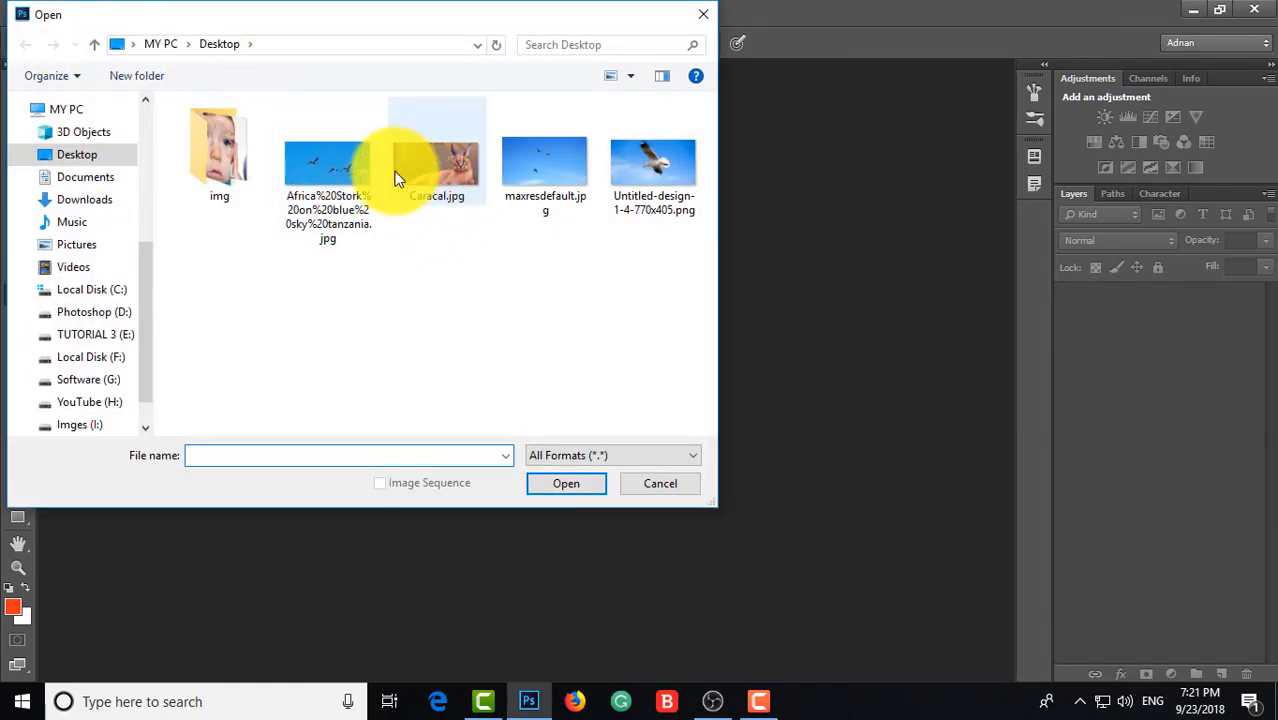
click(344, 160)
click(564, 484)
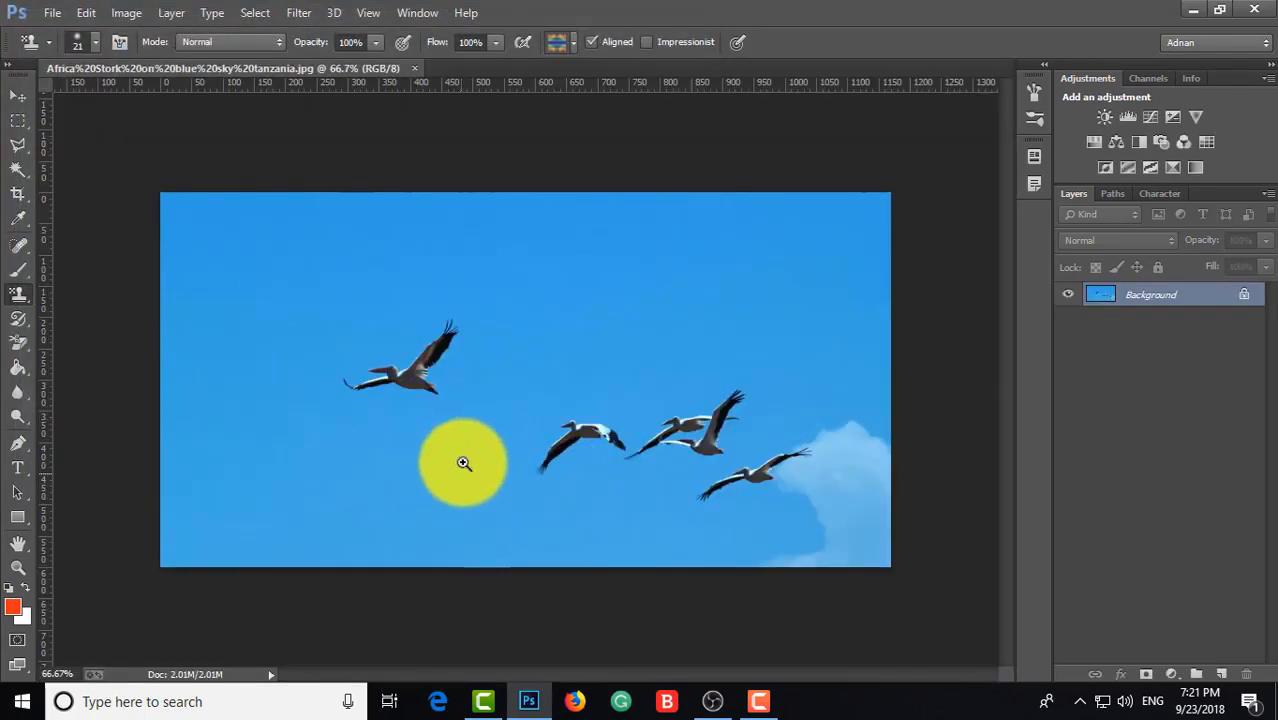
Activate the Clone Stamp tool for the stork photo at 100% view.
key(ctrl+plus)
scroll(557, 575, up, 1)
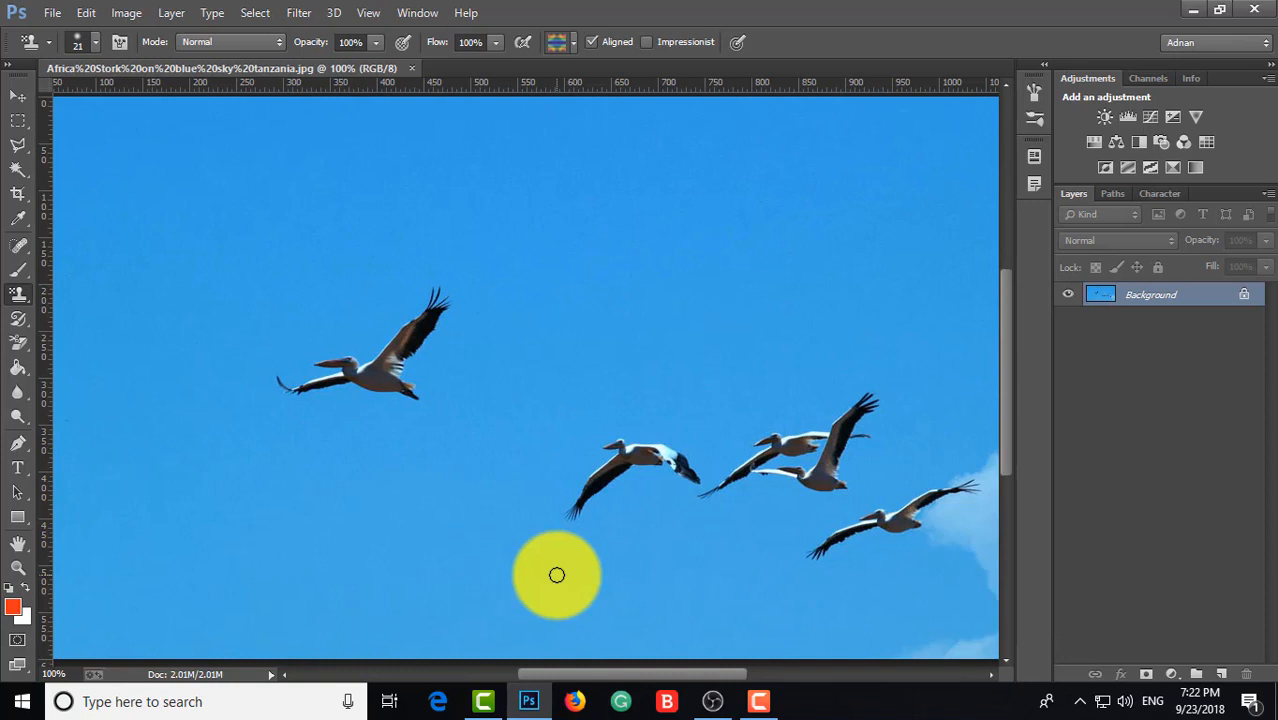
right_click(18, 294)
click(65, 290)
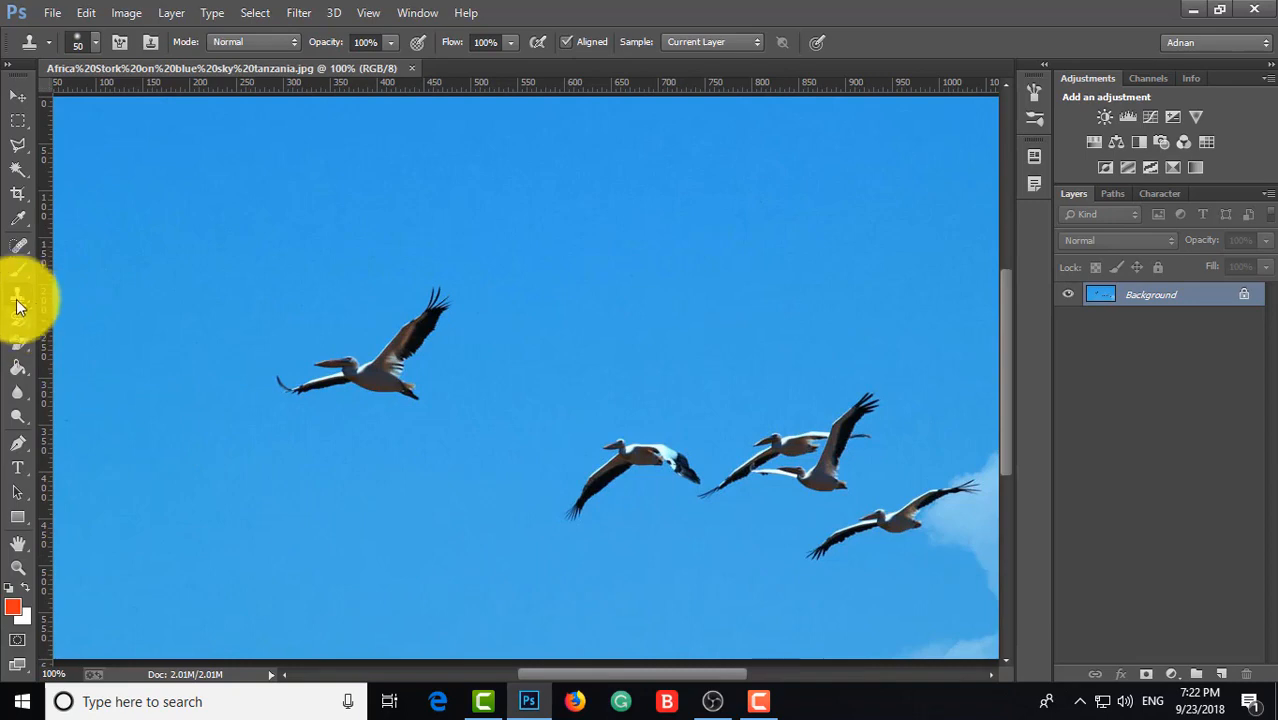
right_click(17, 294)
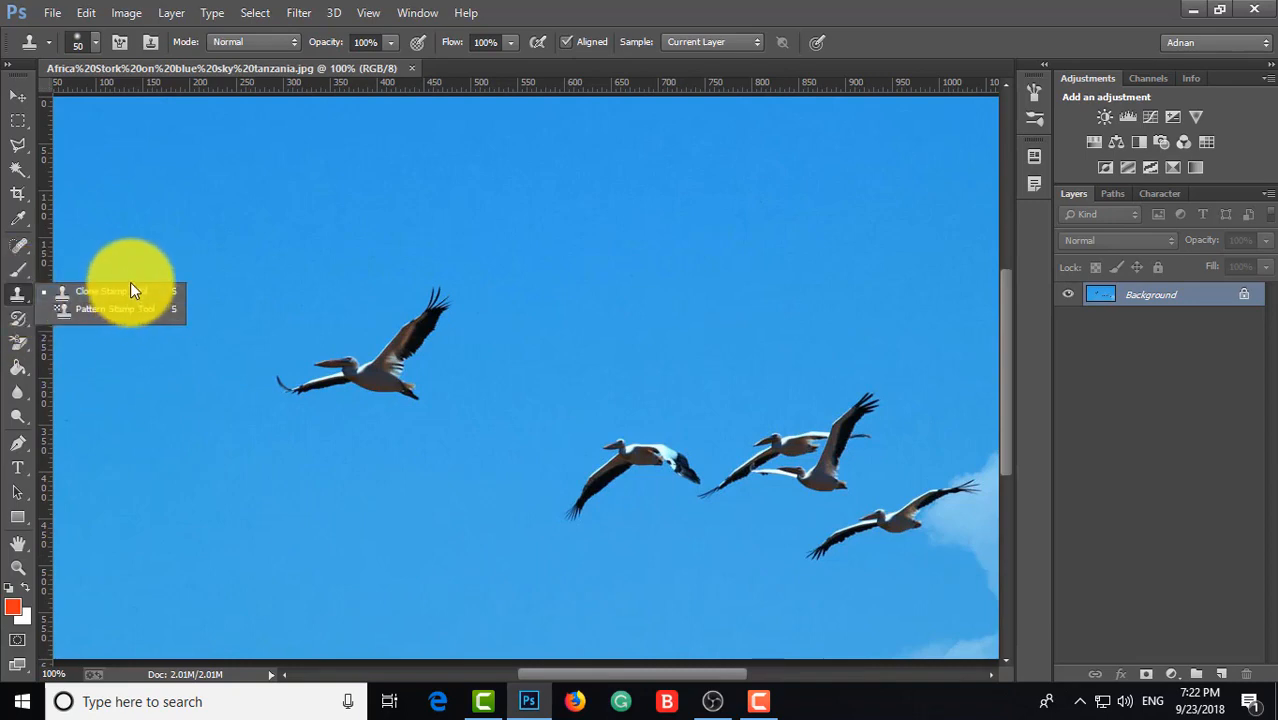
click(130, 287)
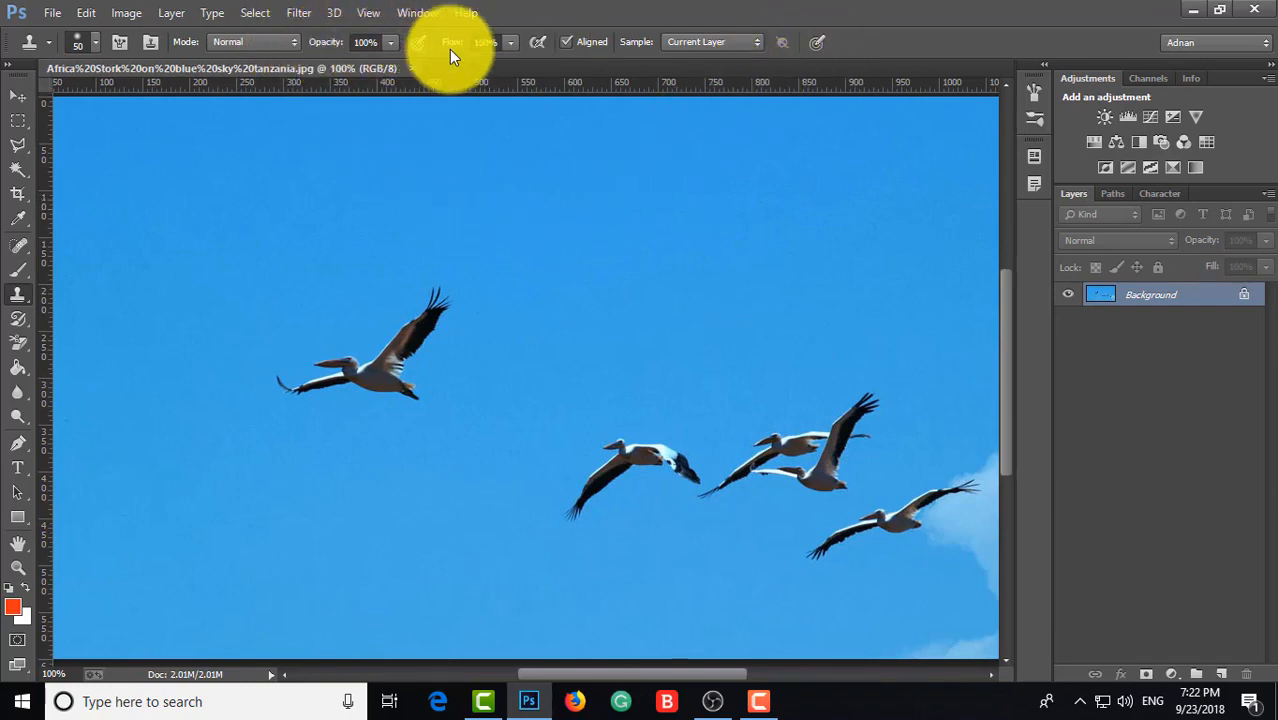
Examine the Clone Stamp's brush size, hardness and tip presets, the available brush libraries and the tool presets.
click(100, 47)
scroll(126, 237, down, 3)
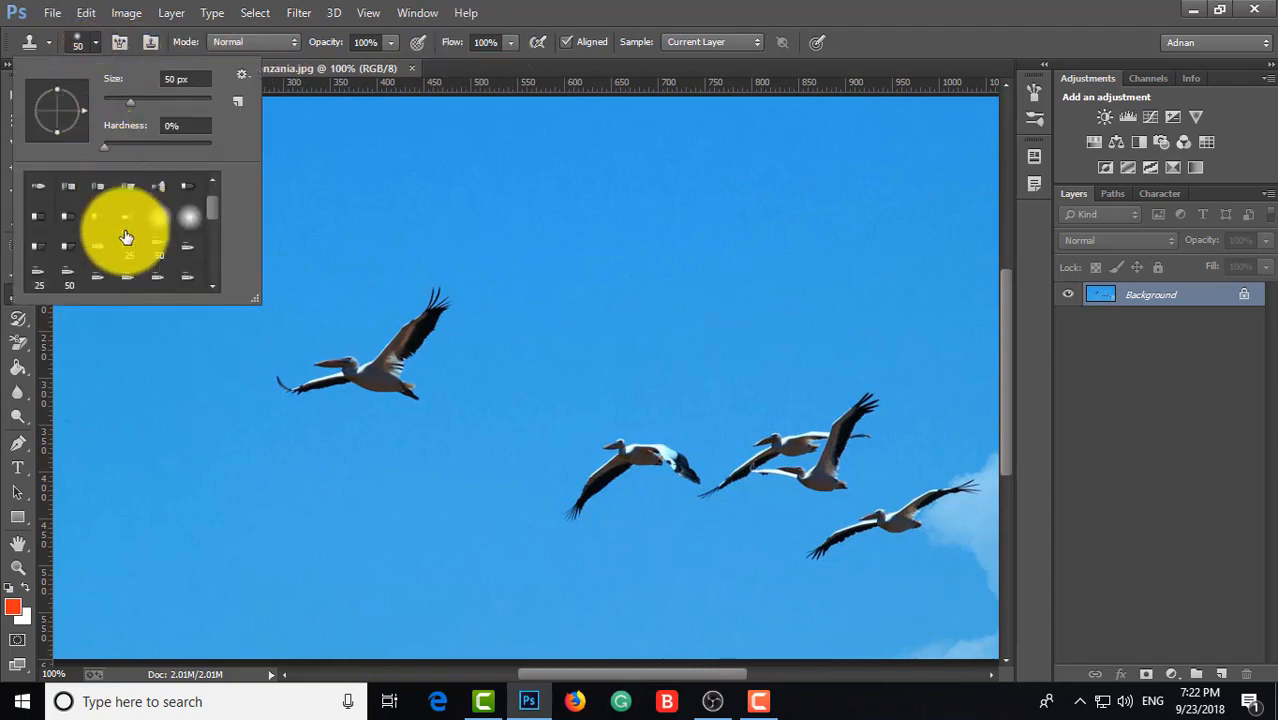
scroll(126, 237, down, 1)
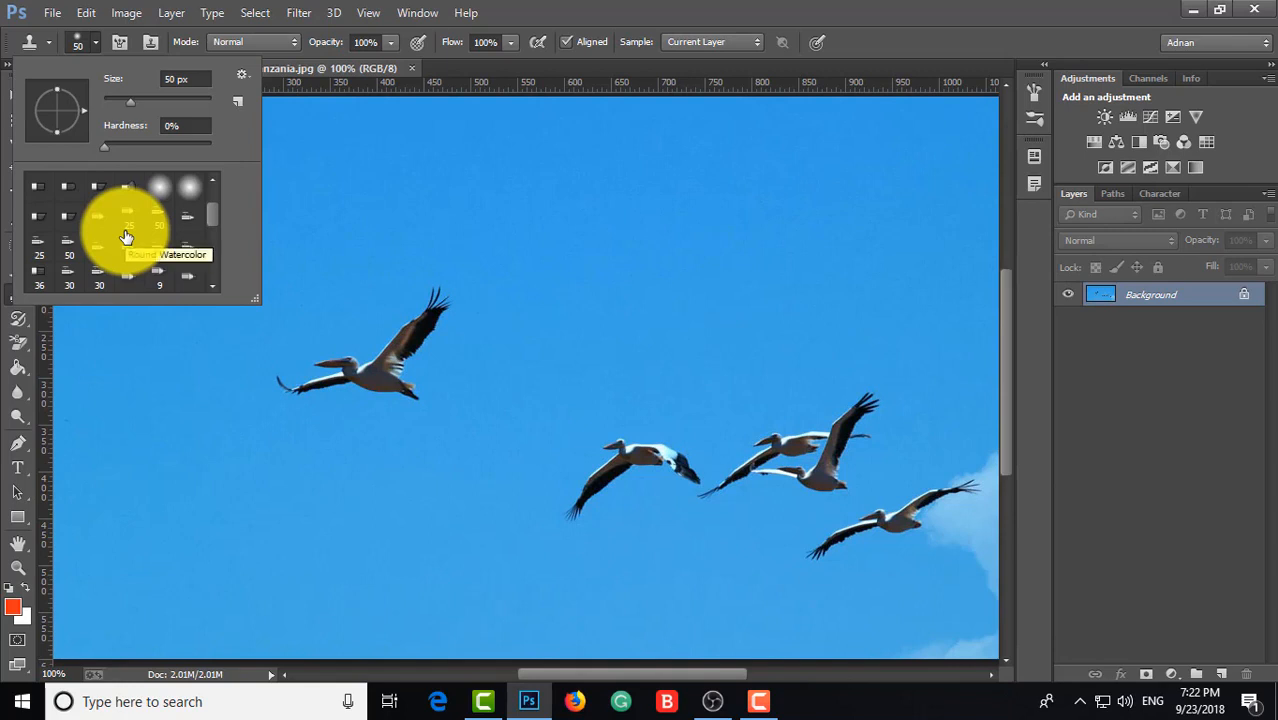
scroll(126, 237, down, 5)
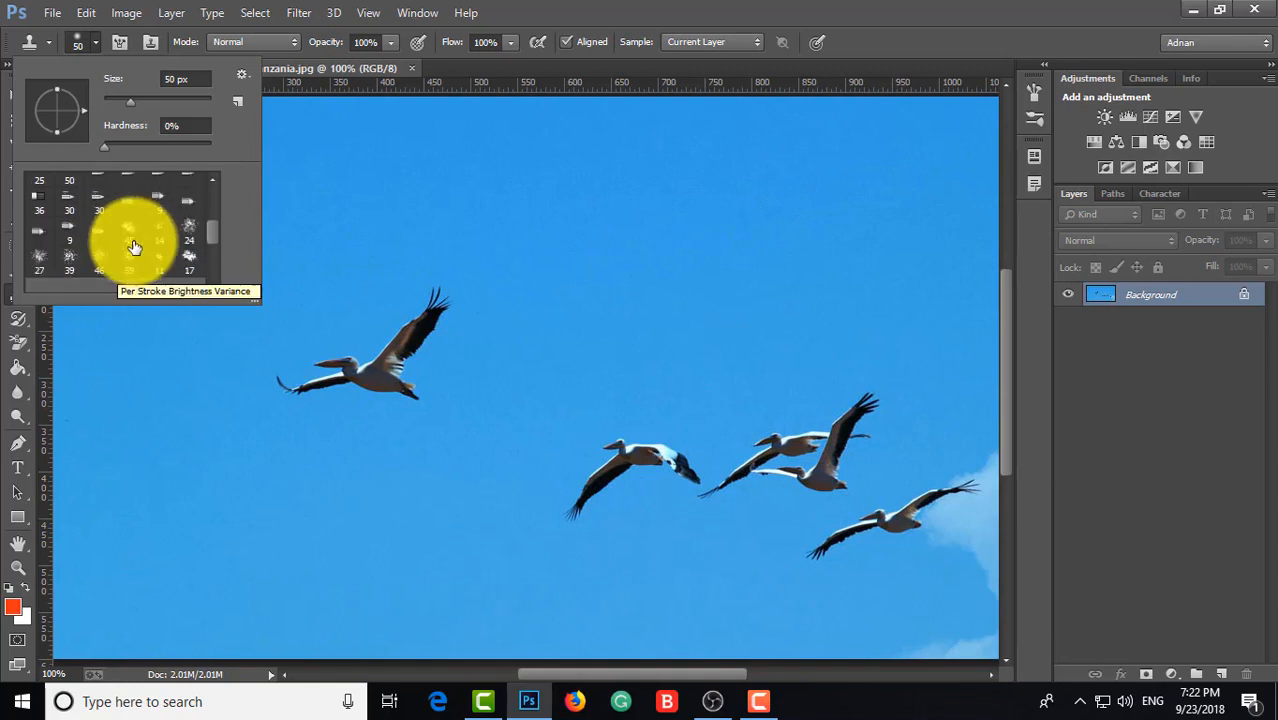
scroll(139, 210, down, 3)
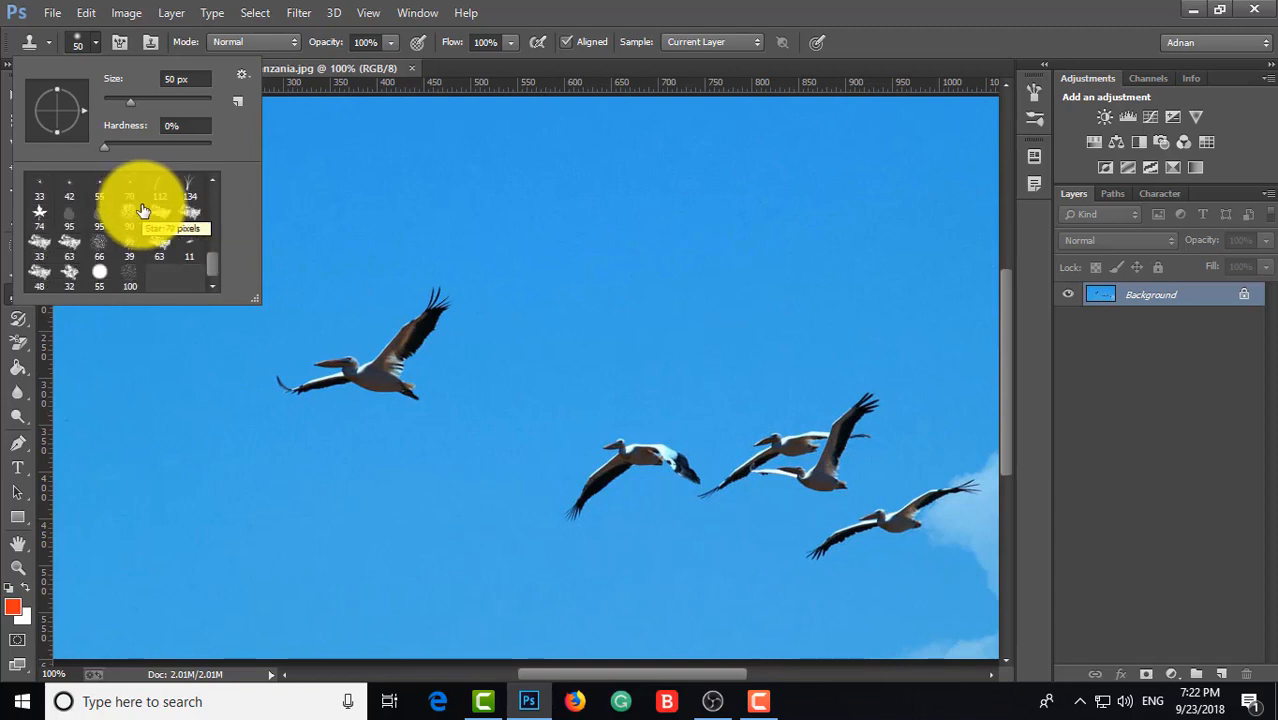
click(243, 74)
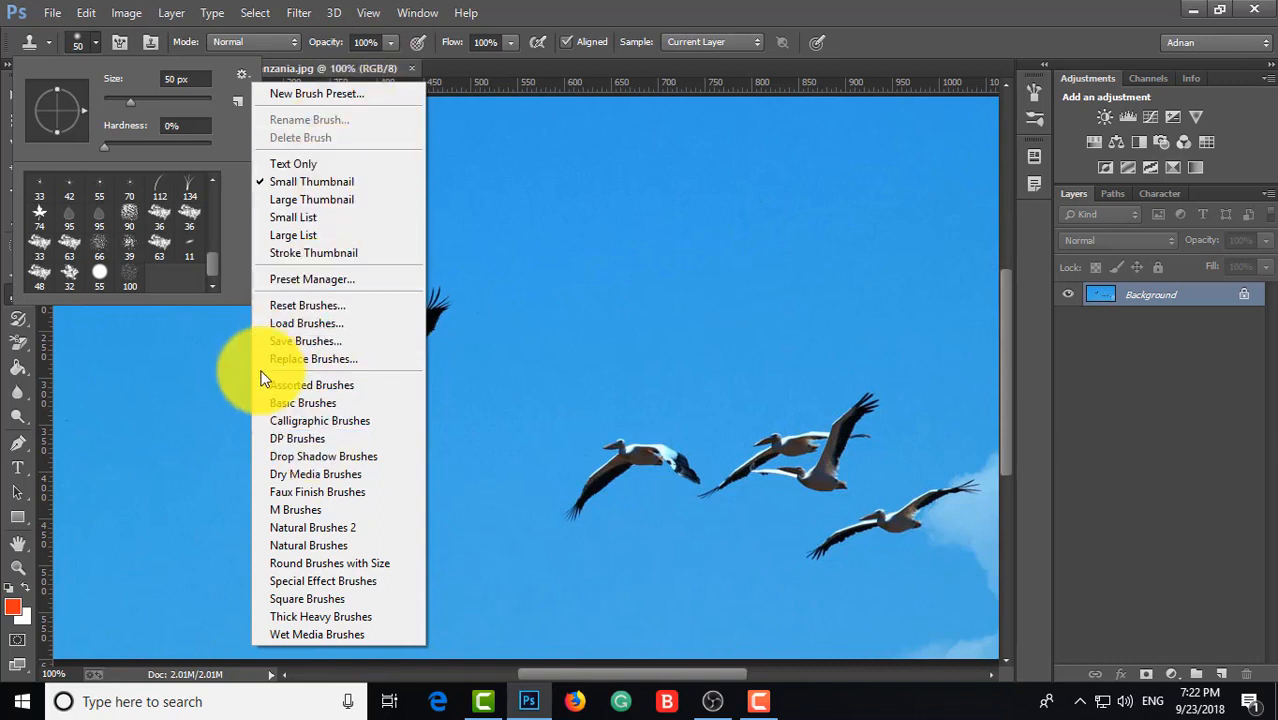
click(188, 336)
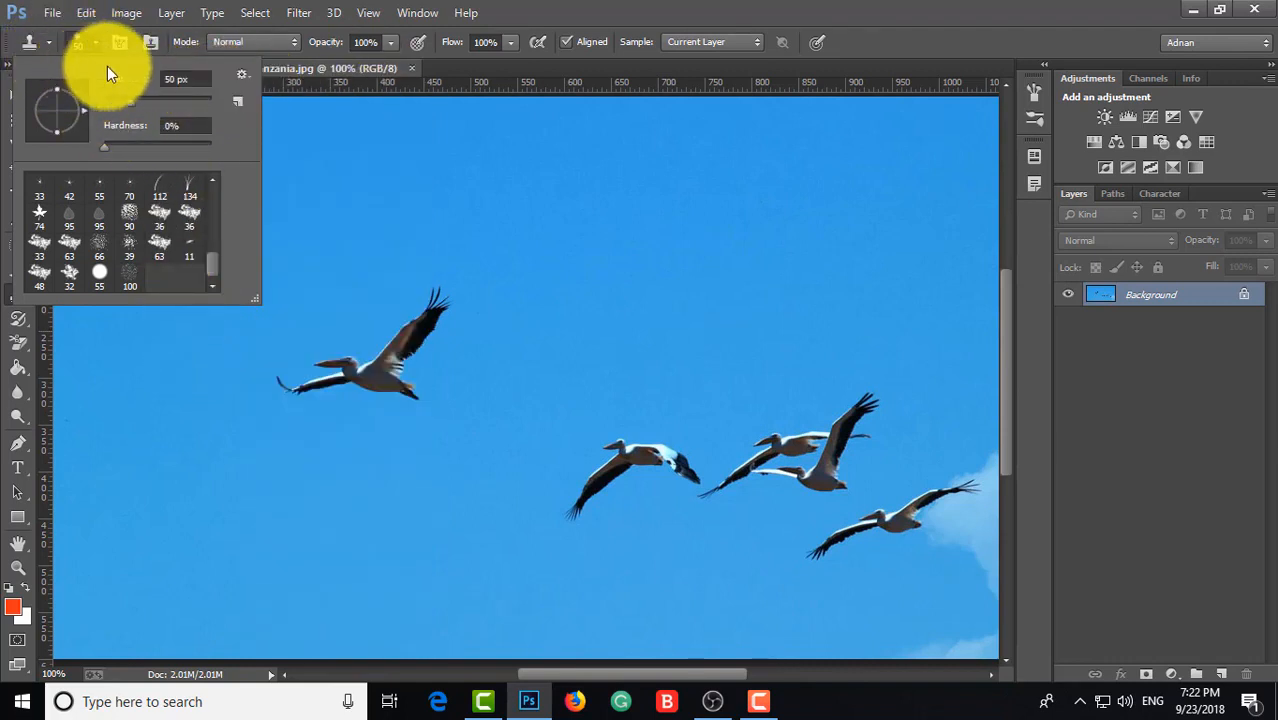
click(30, 41)
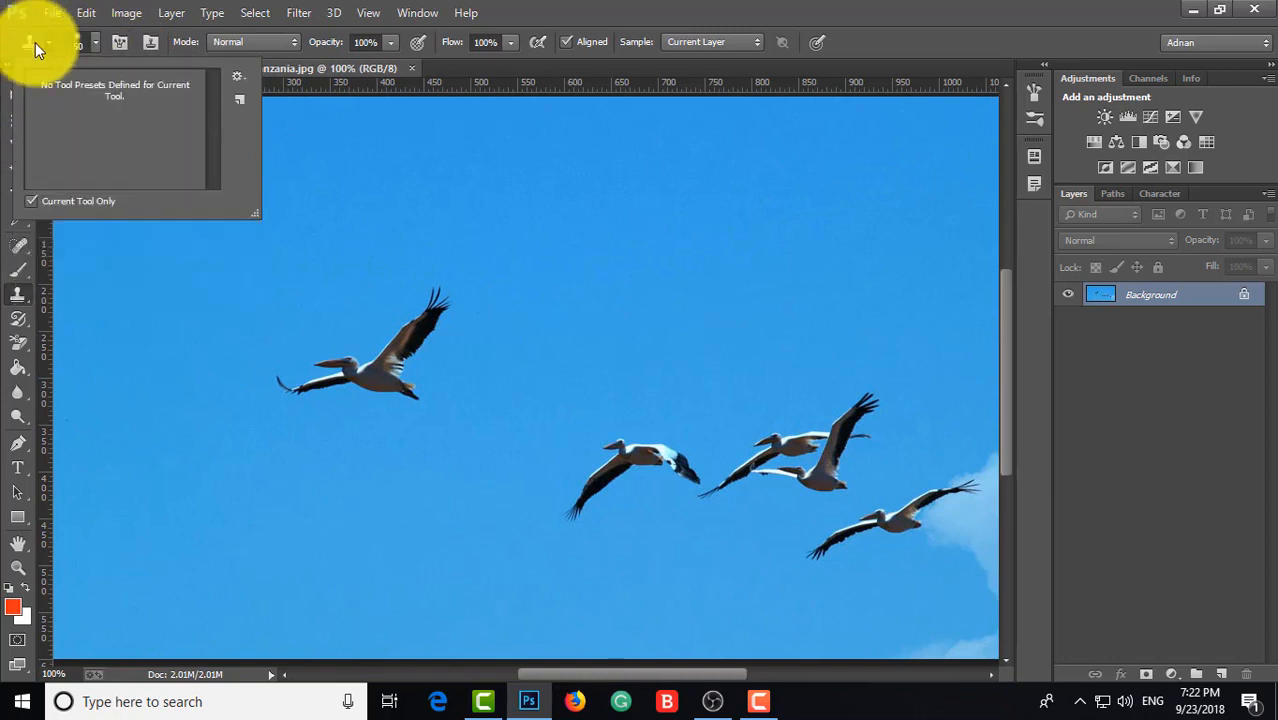
click(28, 43)
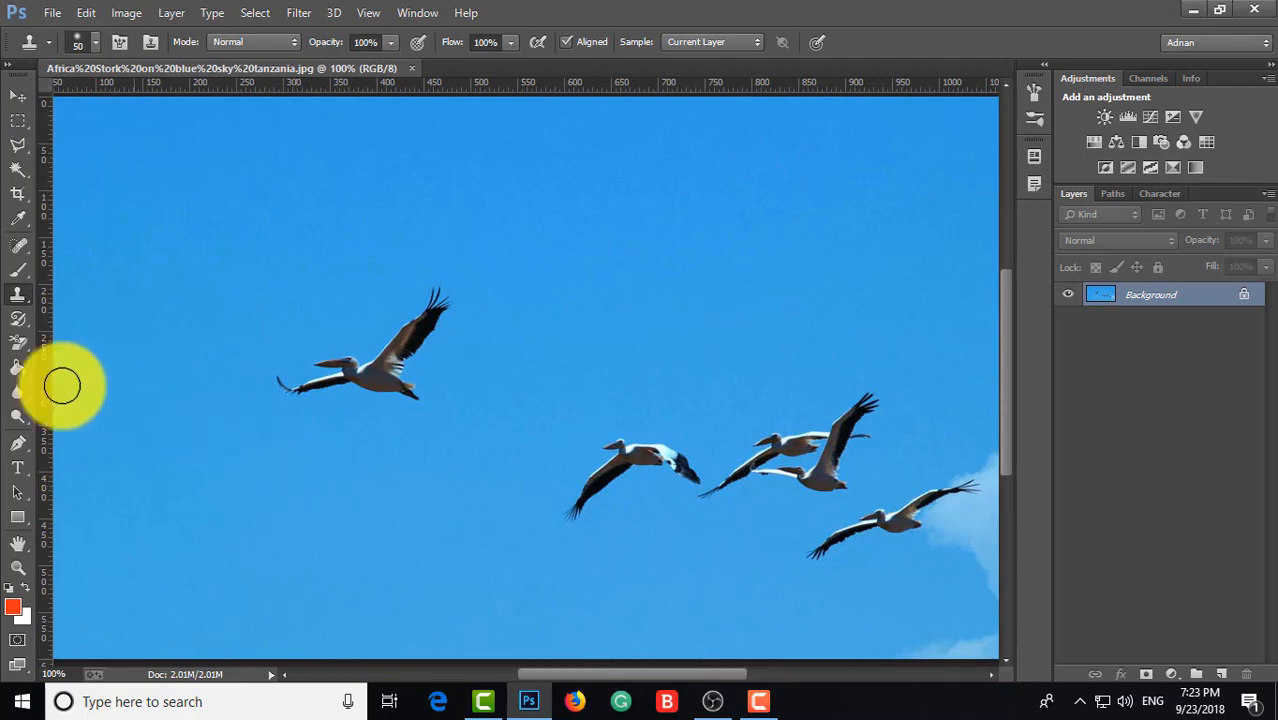
click(13, 278)
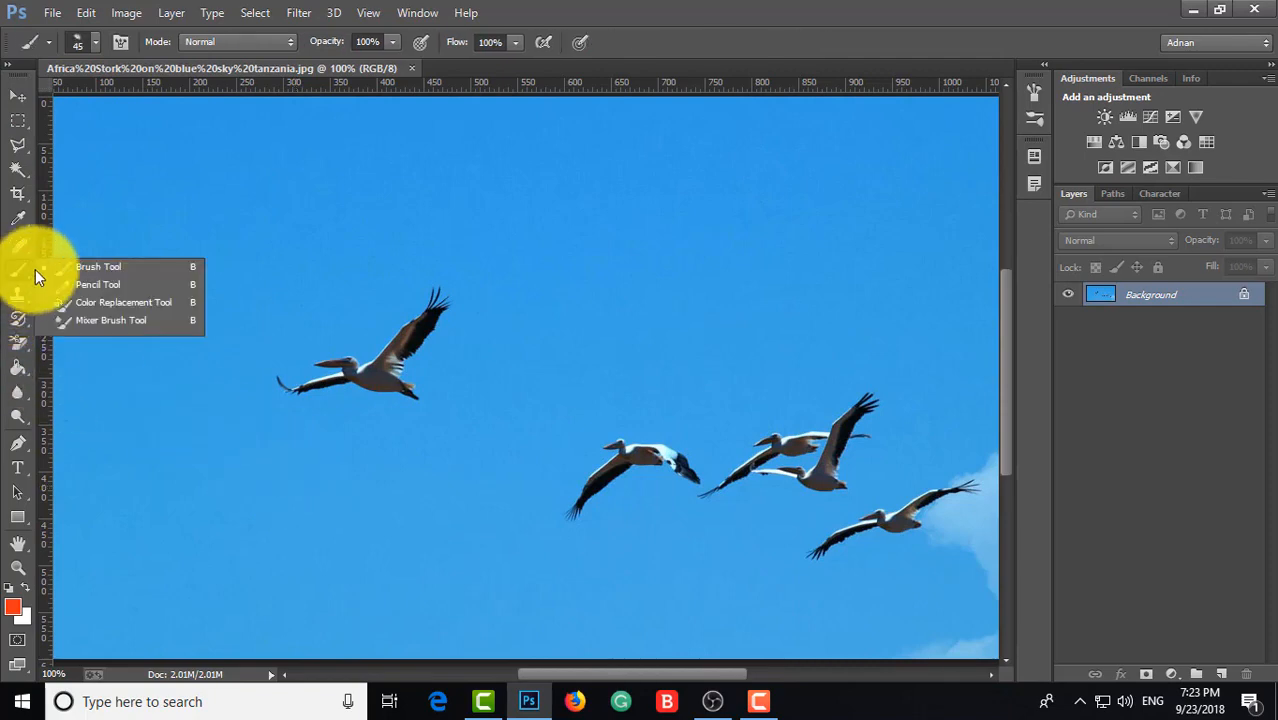
click(22, 249)
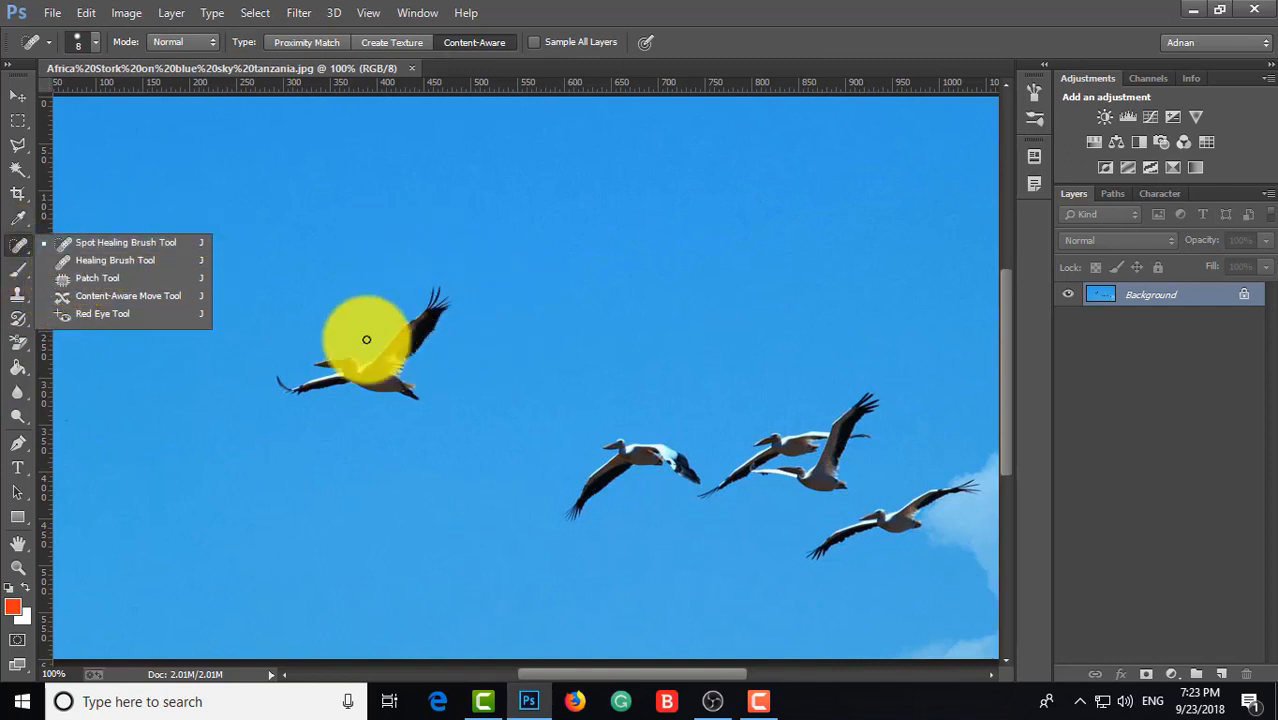
click(119, 242)
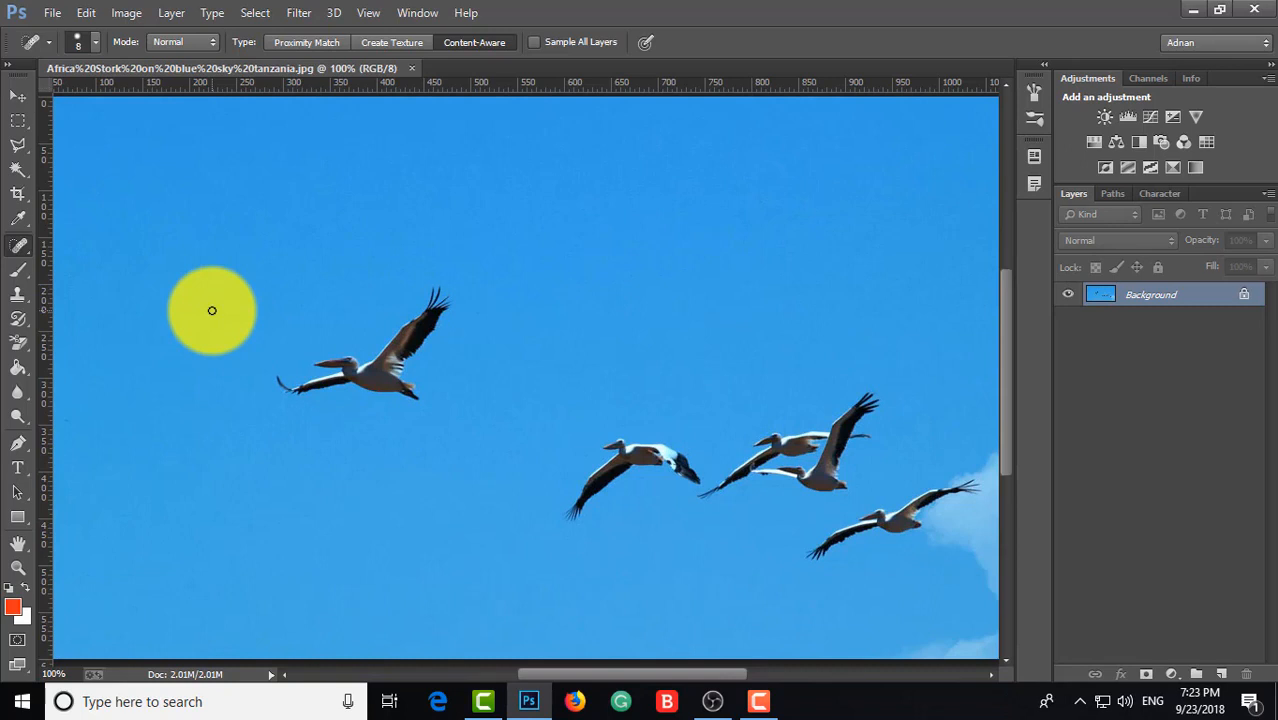
Sample clear sky beside the lone bird with the Healing Brush and apply it to the sky near the bird.
right_click(21, 248)
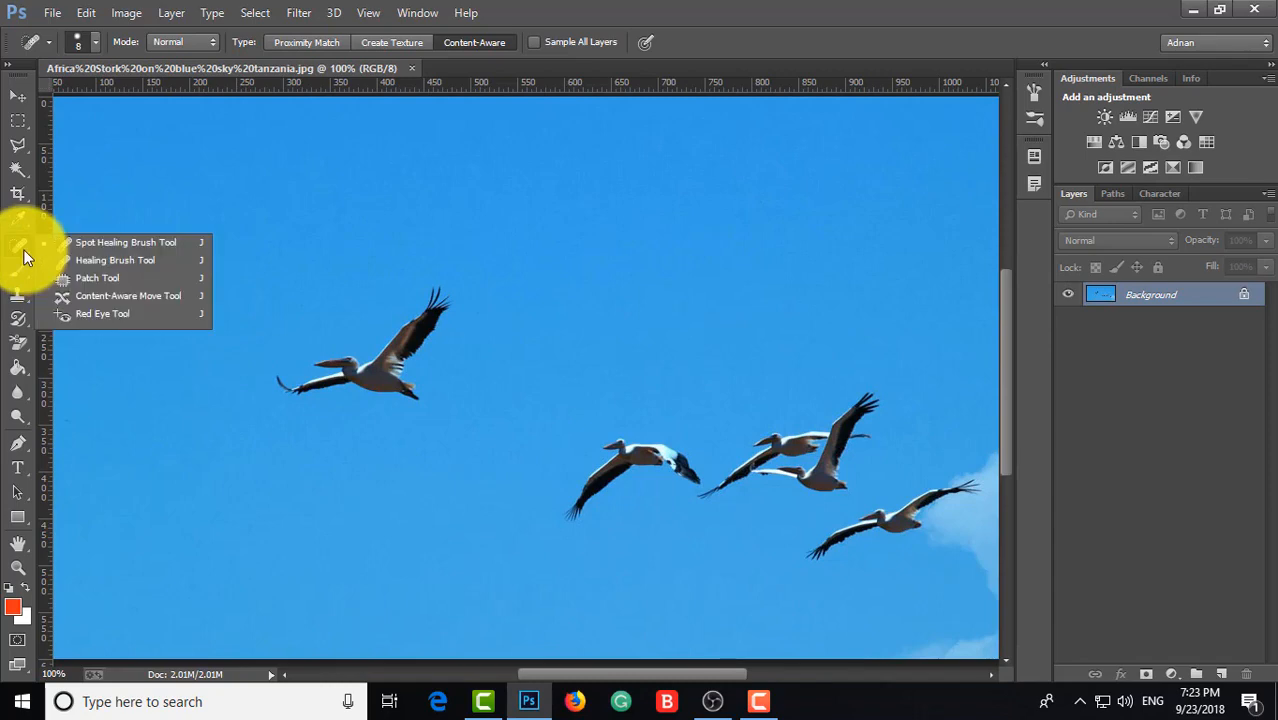
click(92, 260)
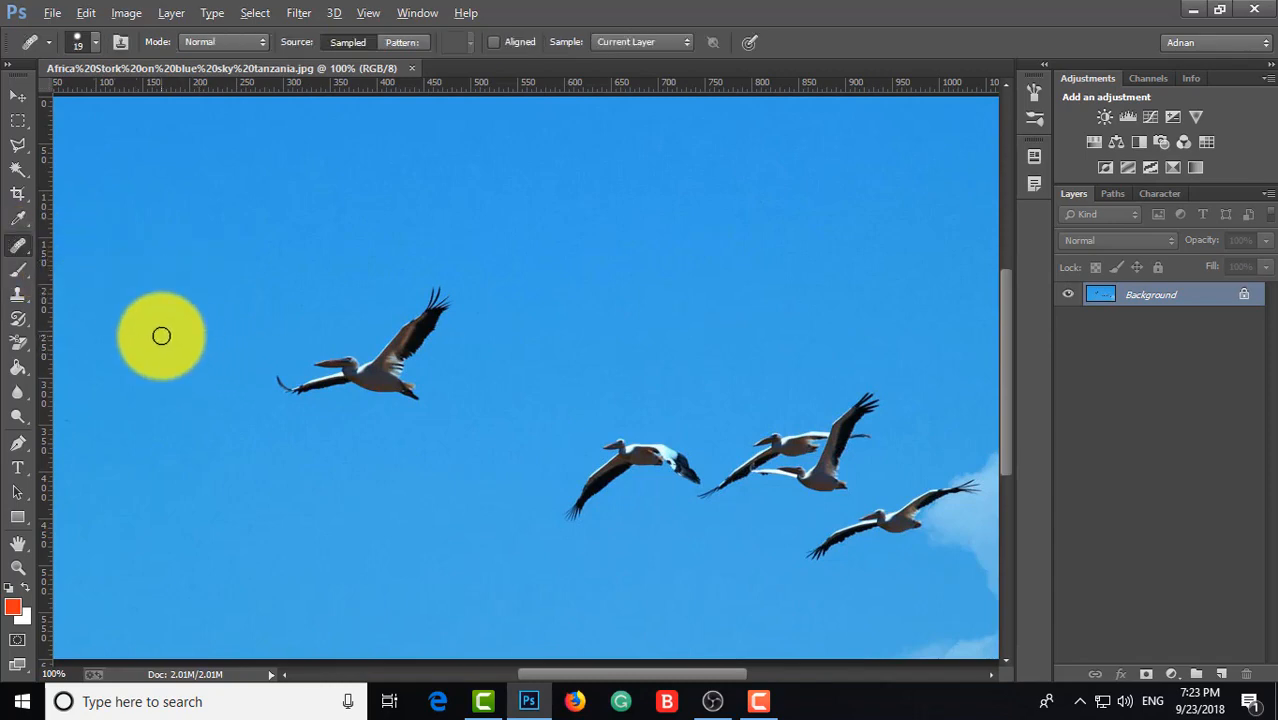
alt+click(162, 336)
click(222, 305)
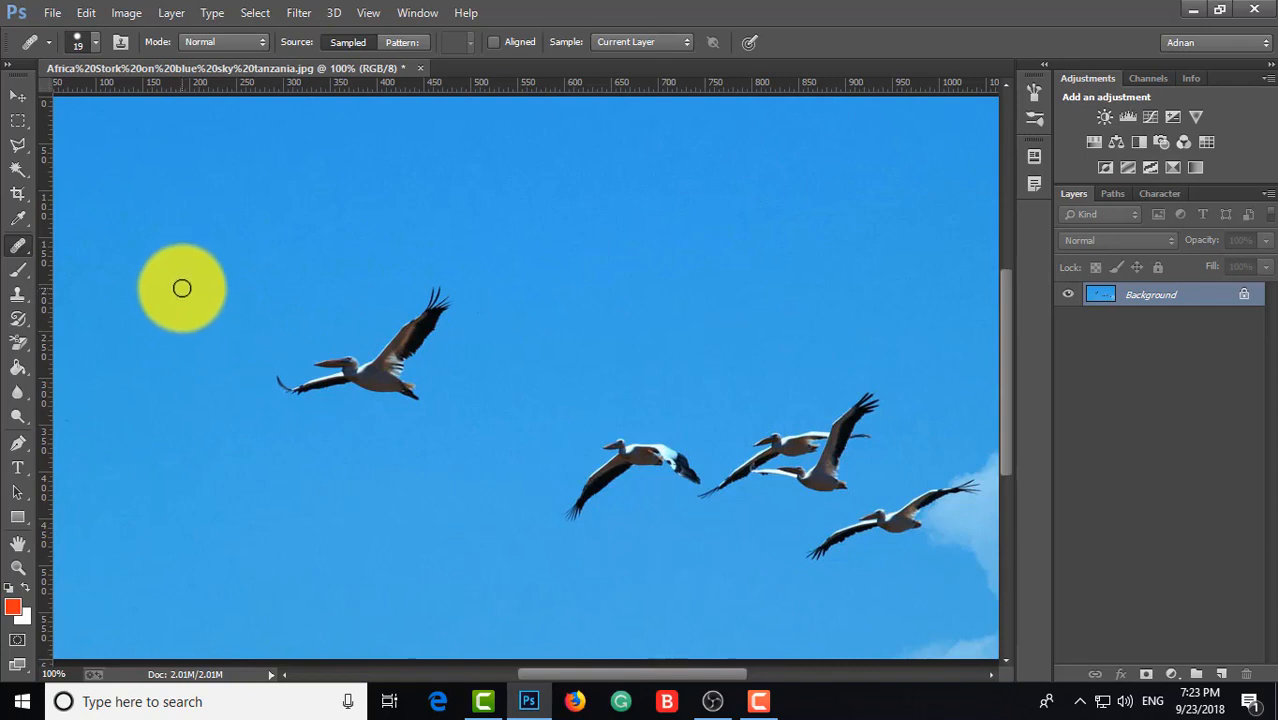
mouse_move(300, 378)
mouse_down()
mouse_move(331, 365)
mouse_move(371, 374)
mouse_move(332, 354)
mouse_move(322, 366)
mouse_up()
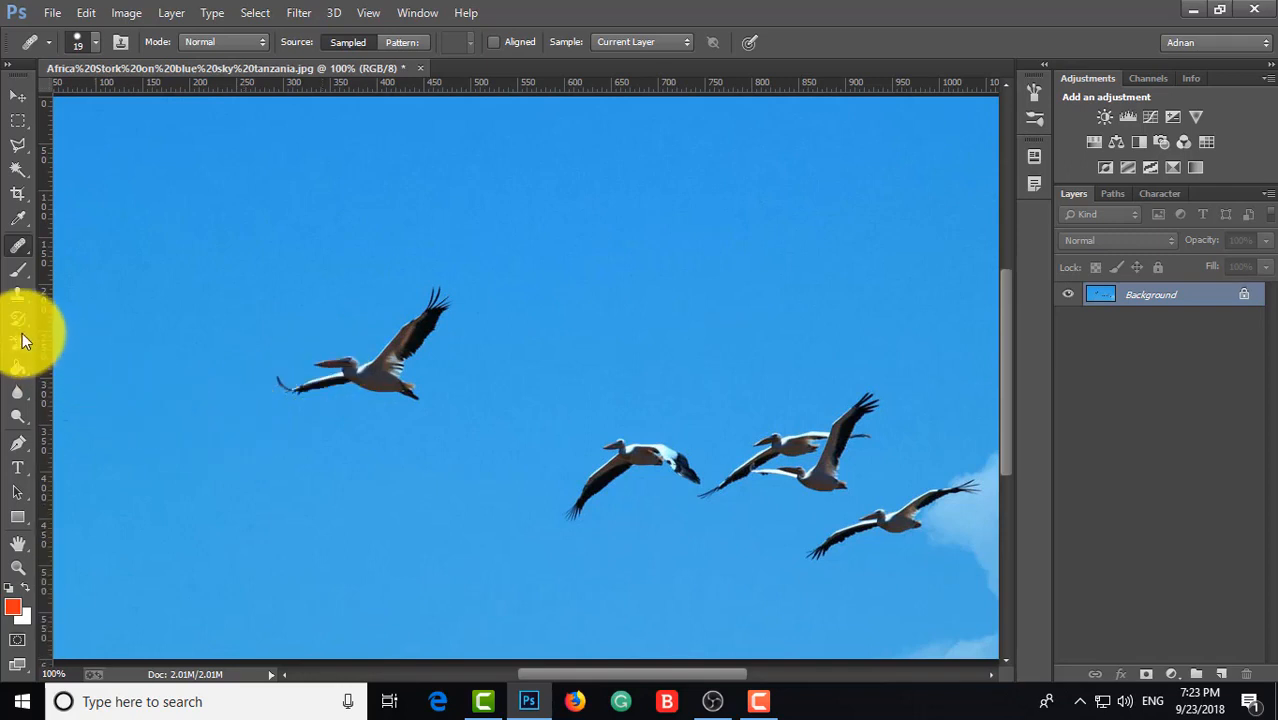
drag(17, 293, 85, 300)
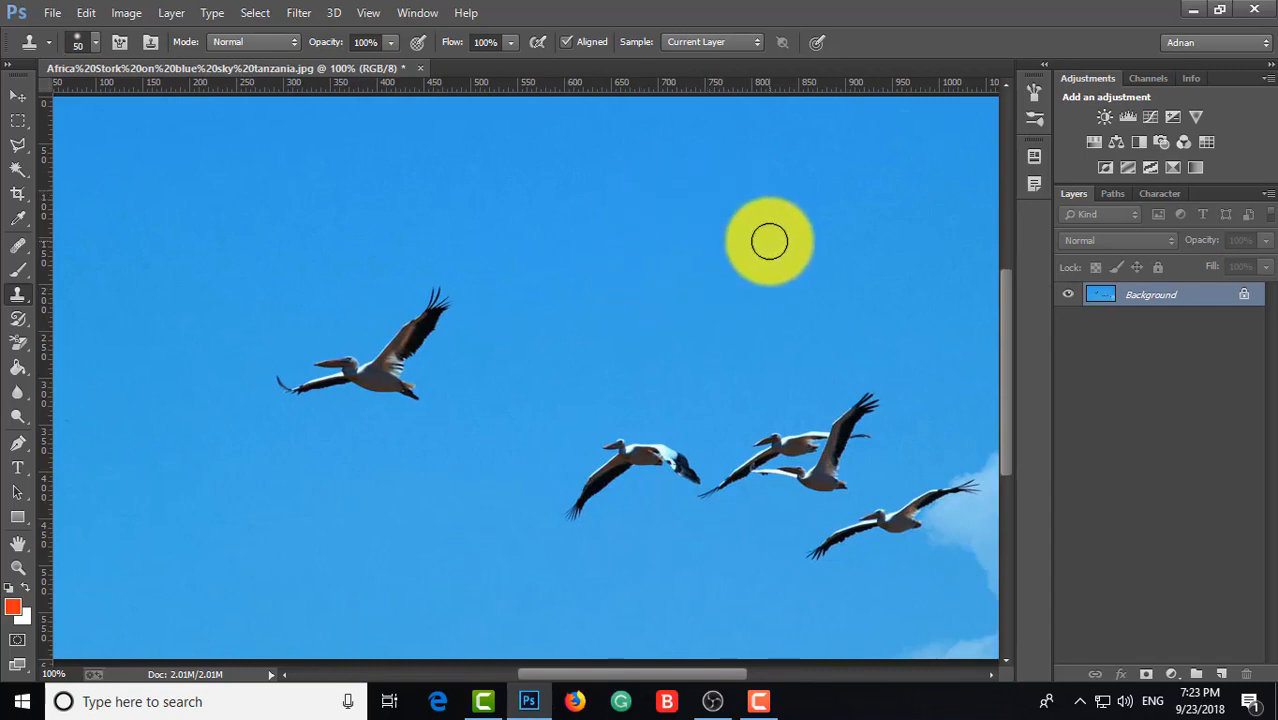
click(18, 98)
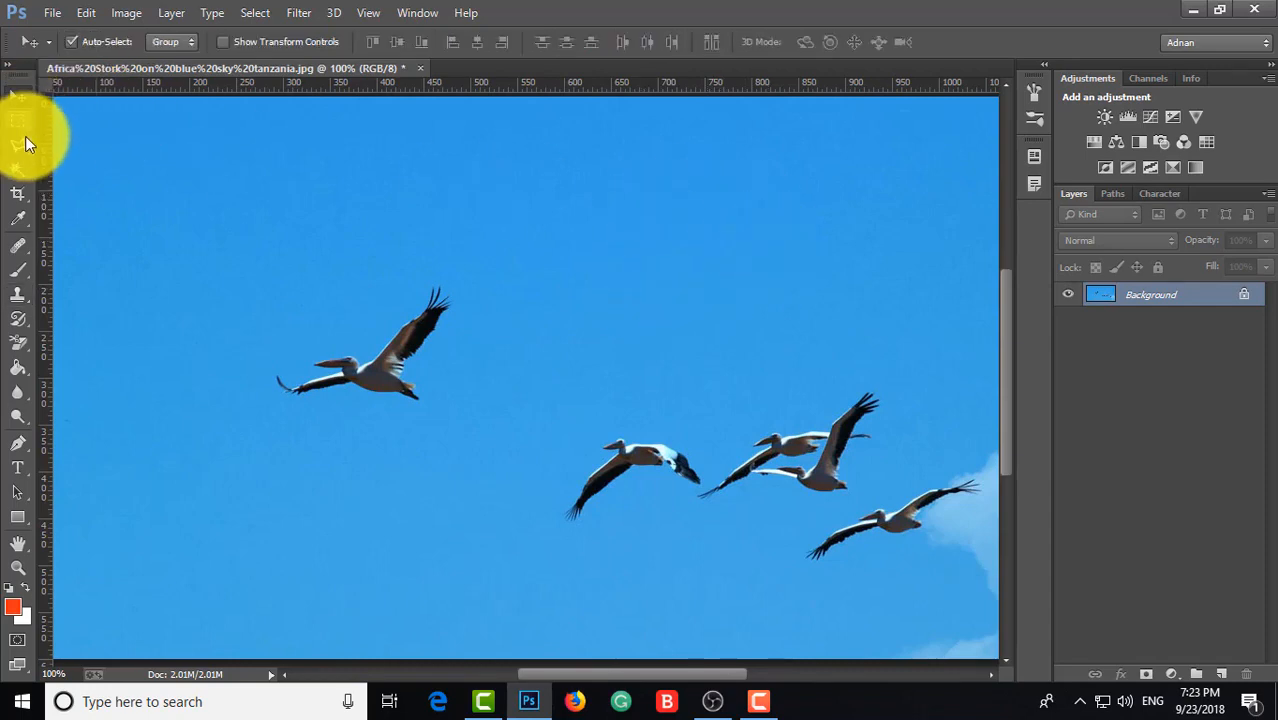
right_click(23, 128)
click(74, 135)
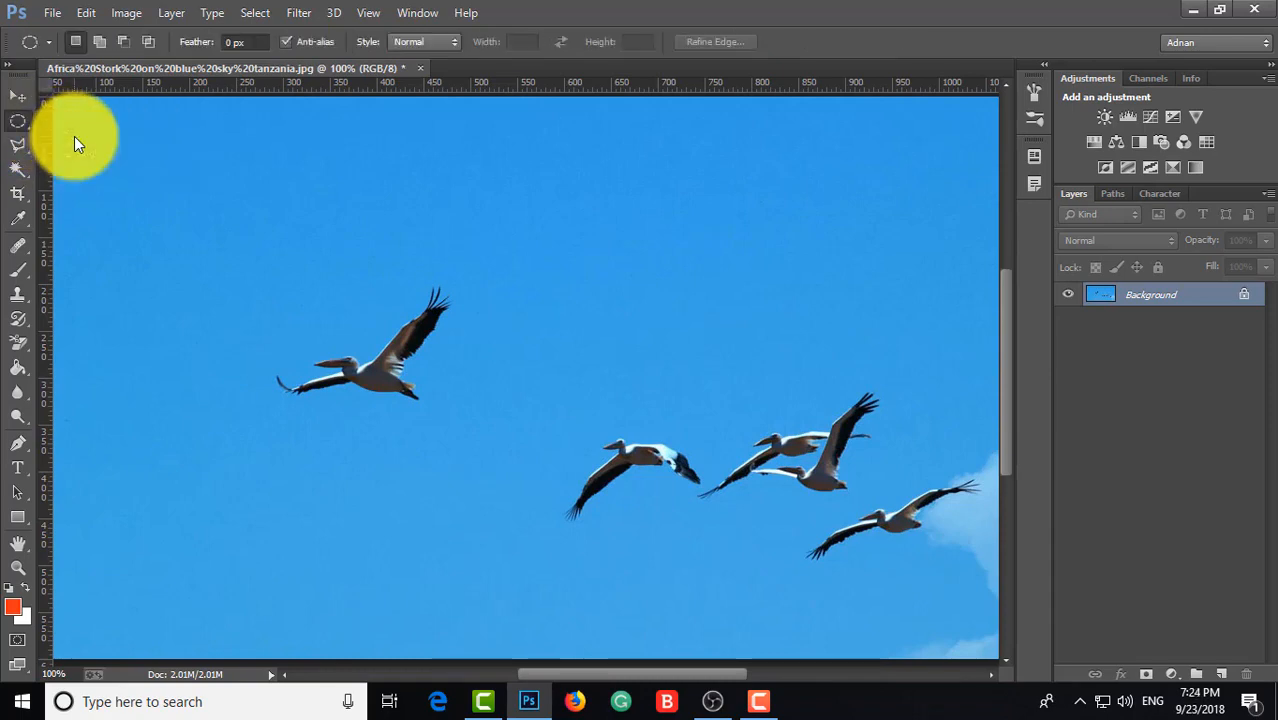
click(17, 98)
Outline the lone bird loosely with the Lasso tool and copy the selection to a new layer.
right_click(24, 145)
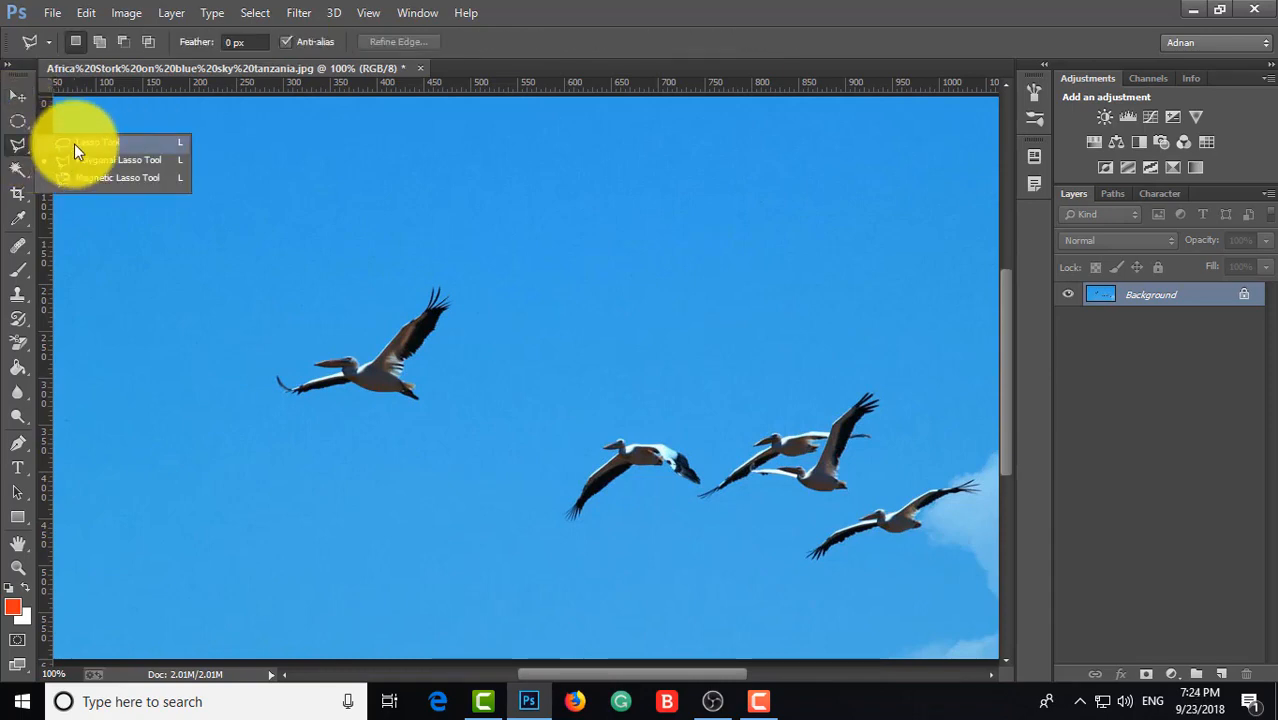
click(75, 145)
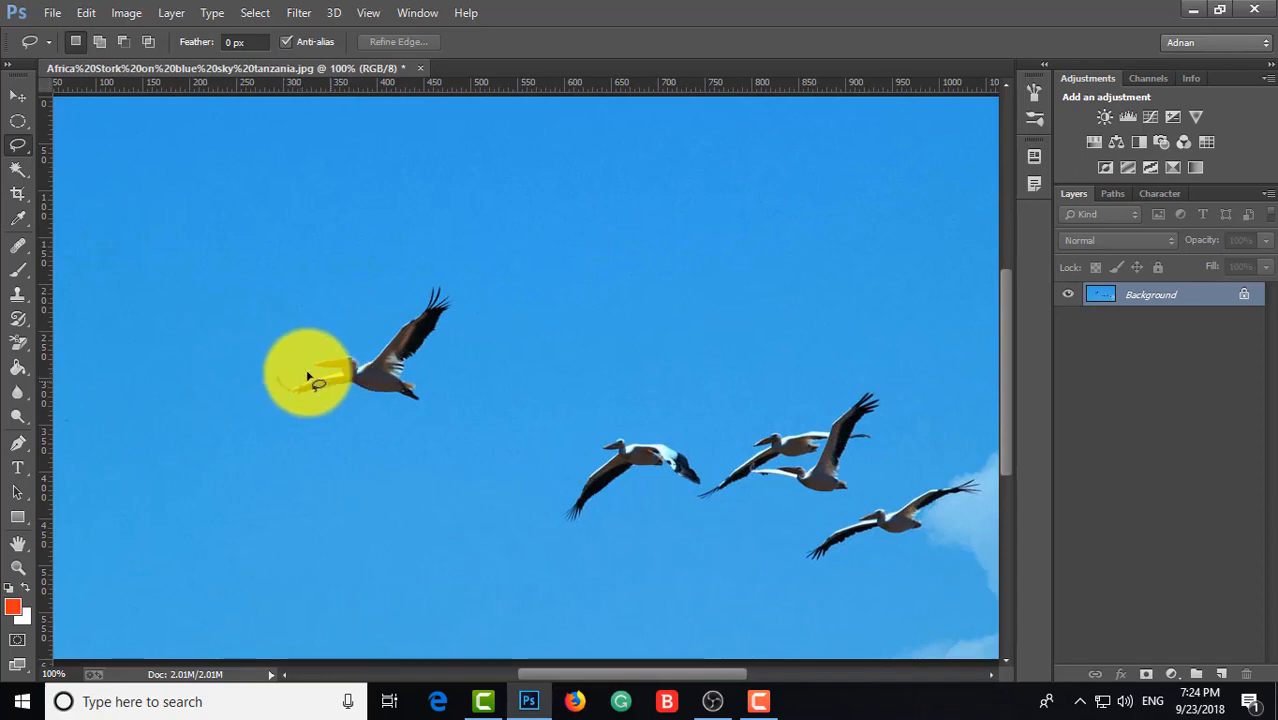
mouse_move(308, 376)
mouse_down()
mouse_move(371, 365)
mouse_move(465, 294)
mouse_move(408, 371)
mouse_move(400, 420)
mouse_move(262, 381)
mouse_move(274, 370)
mouse_move(412, 425)
mouse_up()
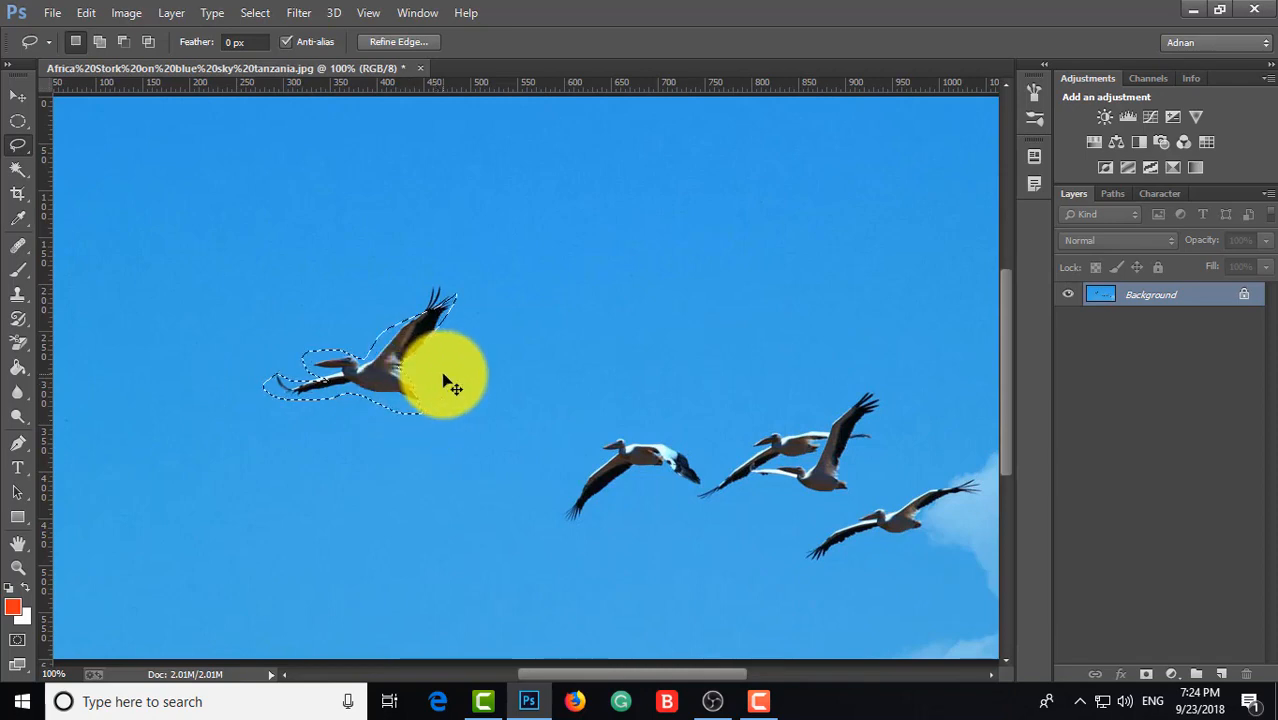
key(ctrl+j)
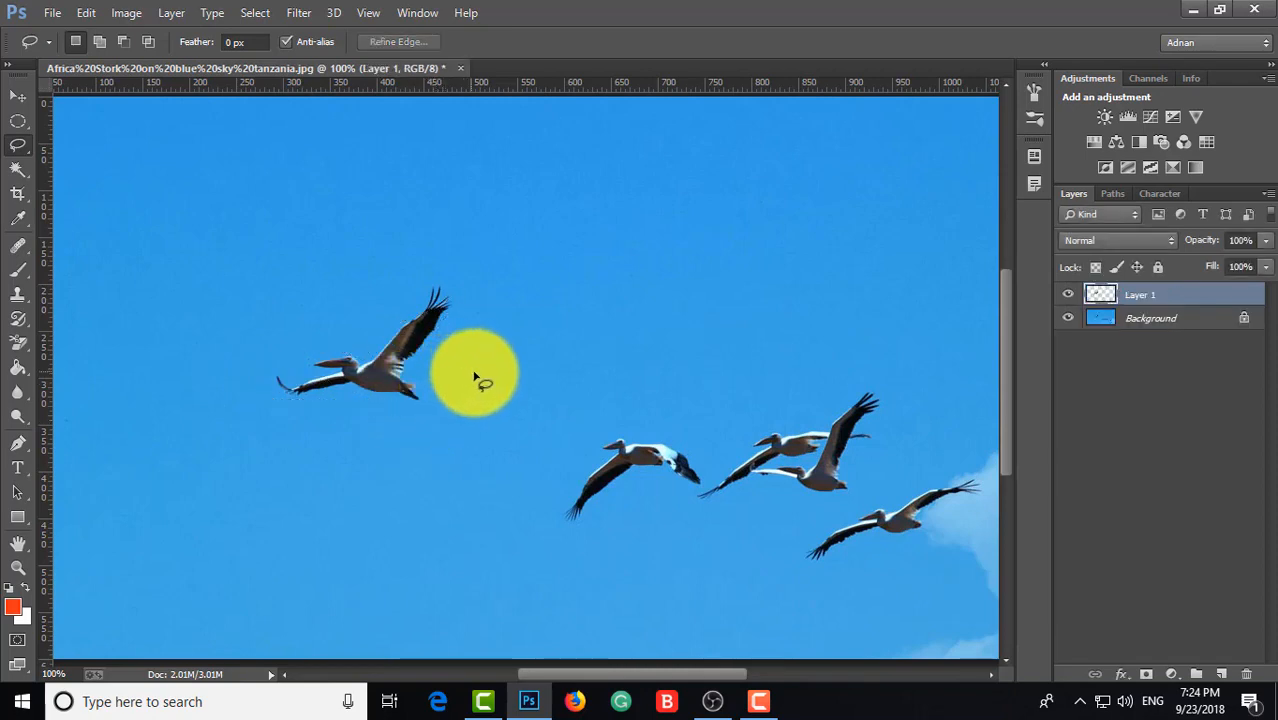
Move the copied bird into the empty sky above the flock and check its cutout with the Background layer temporarily hidden.
click(17, 95)
drag(361, 383, 752, 253)
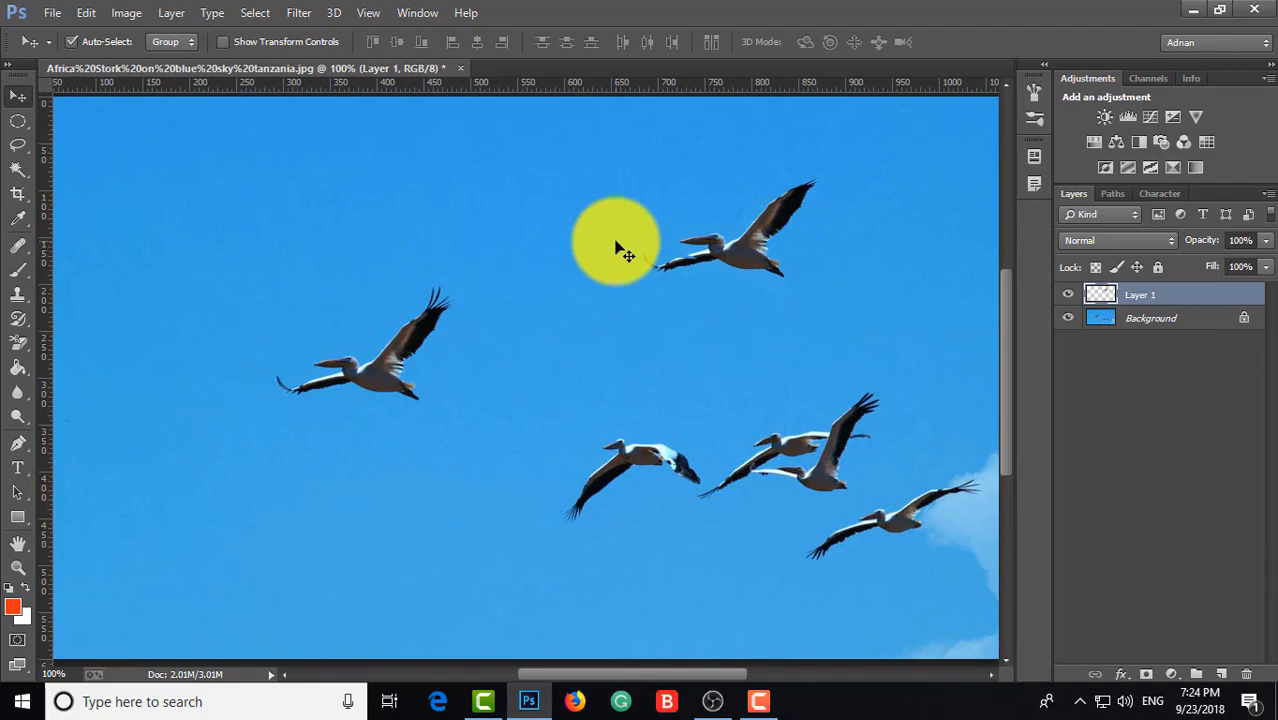
click(1068, 318)
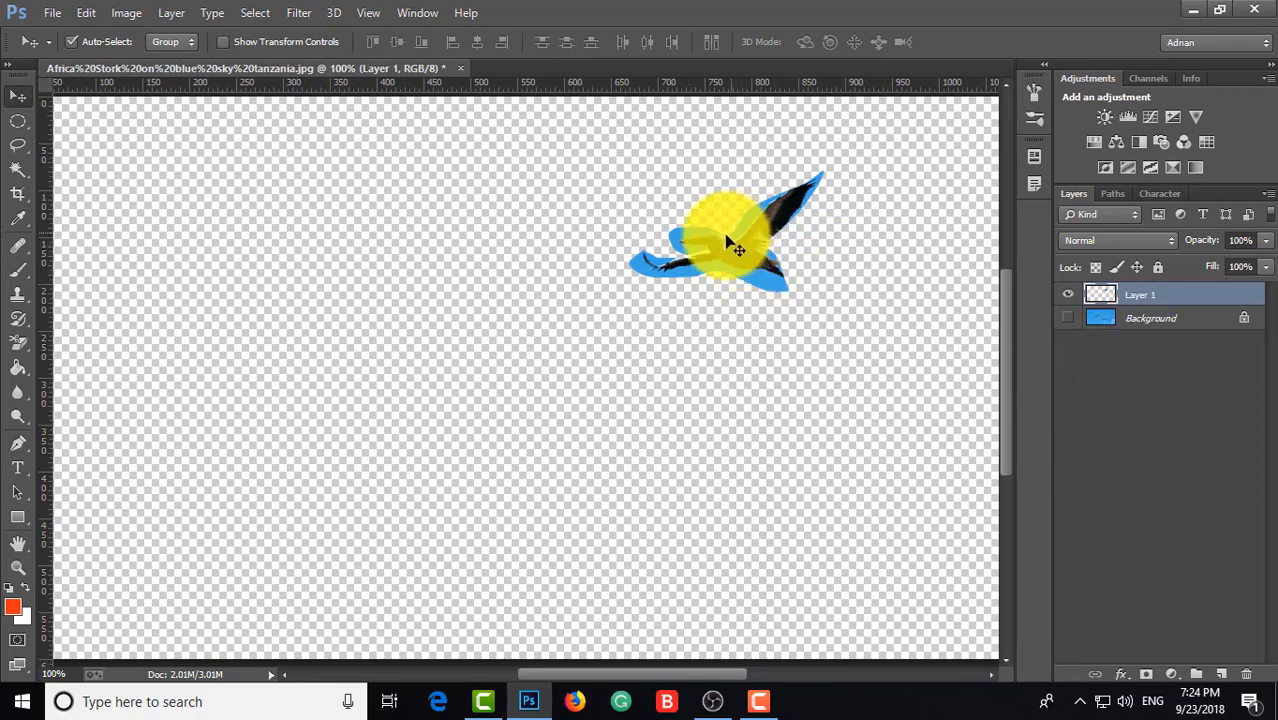
drag(688, 245, 775, 218)
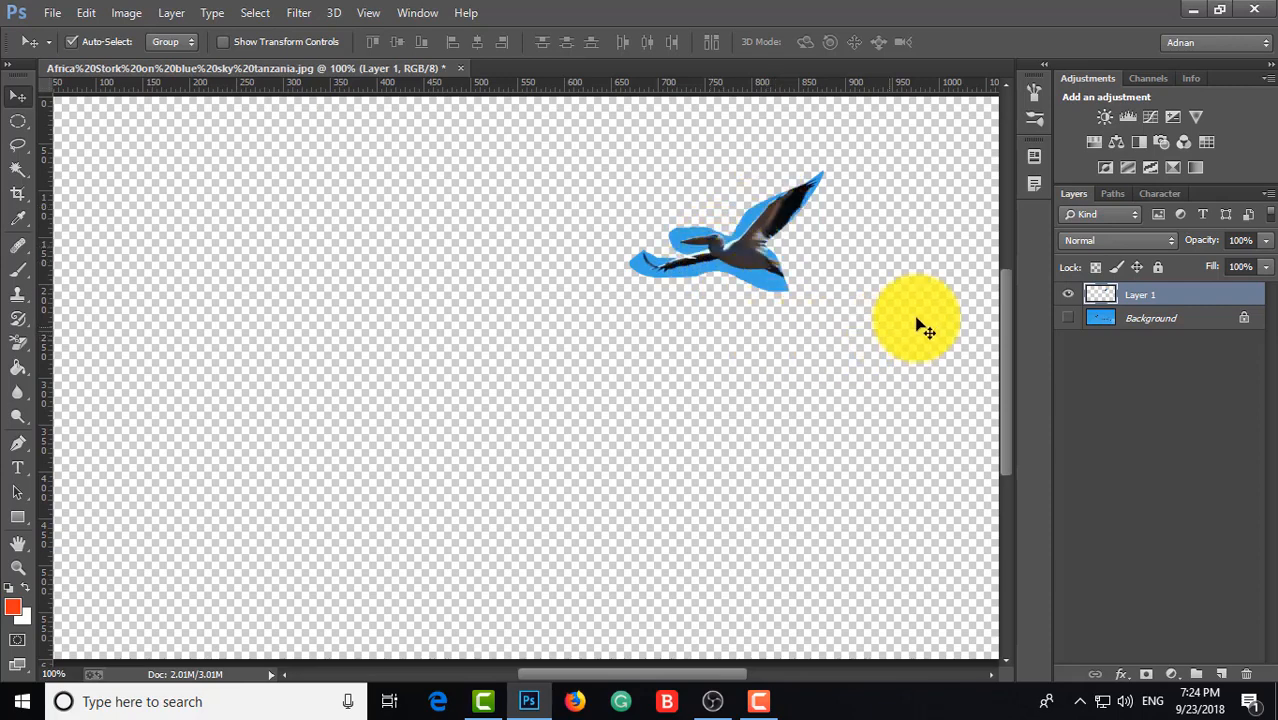
click(1068, 319)
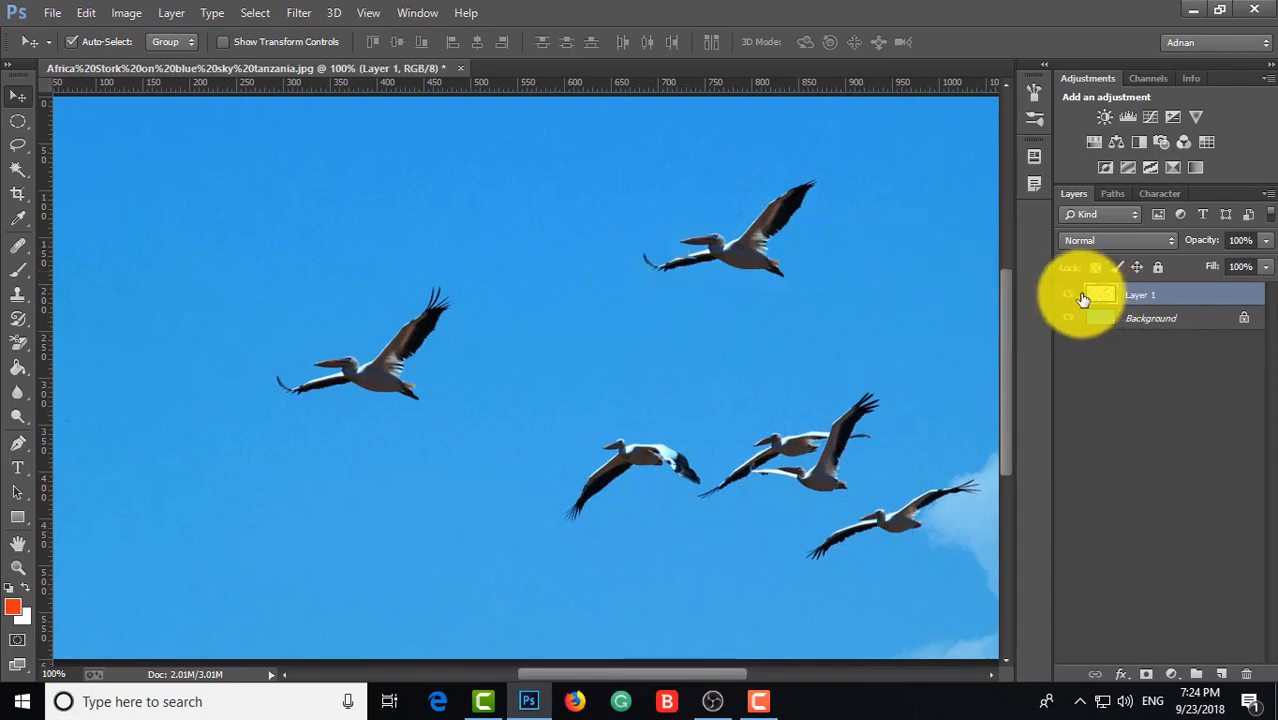
Delete the copied bird's layer and unlock the Background layer into a normal layer.
key(Delete)
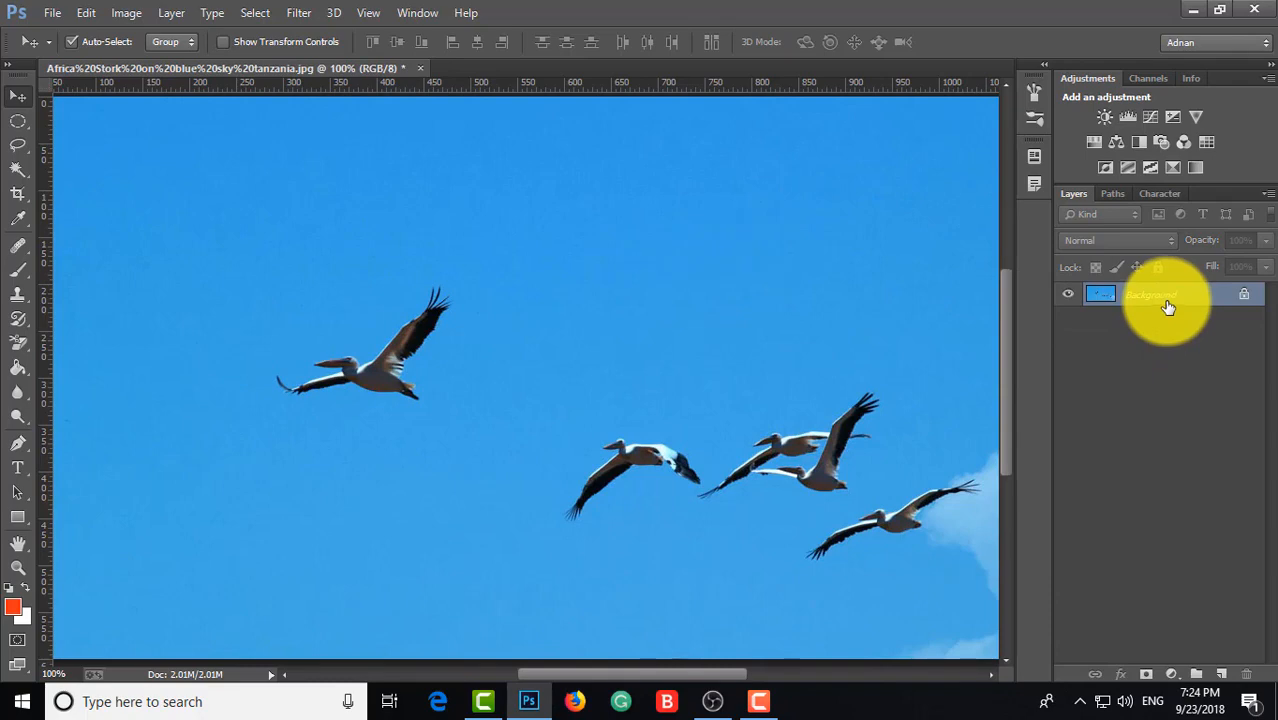
click(1242, 297)
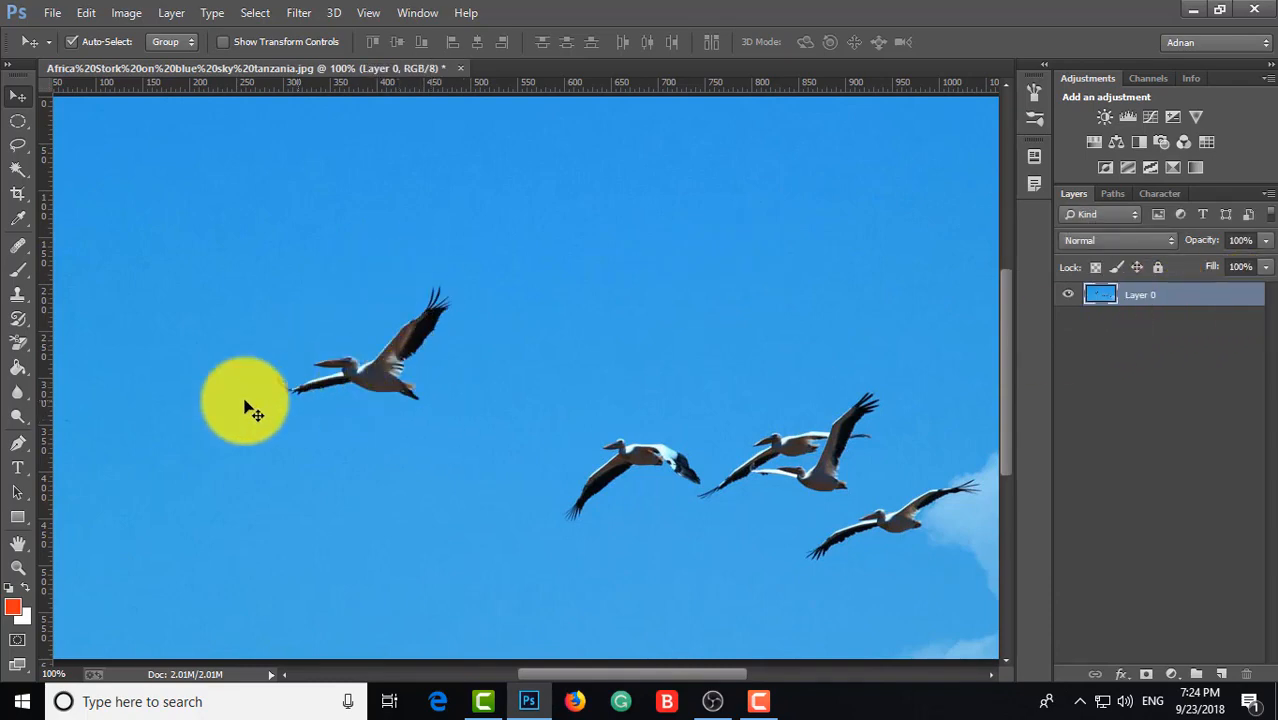
click(17, 293)
click(107, 293)
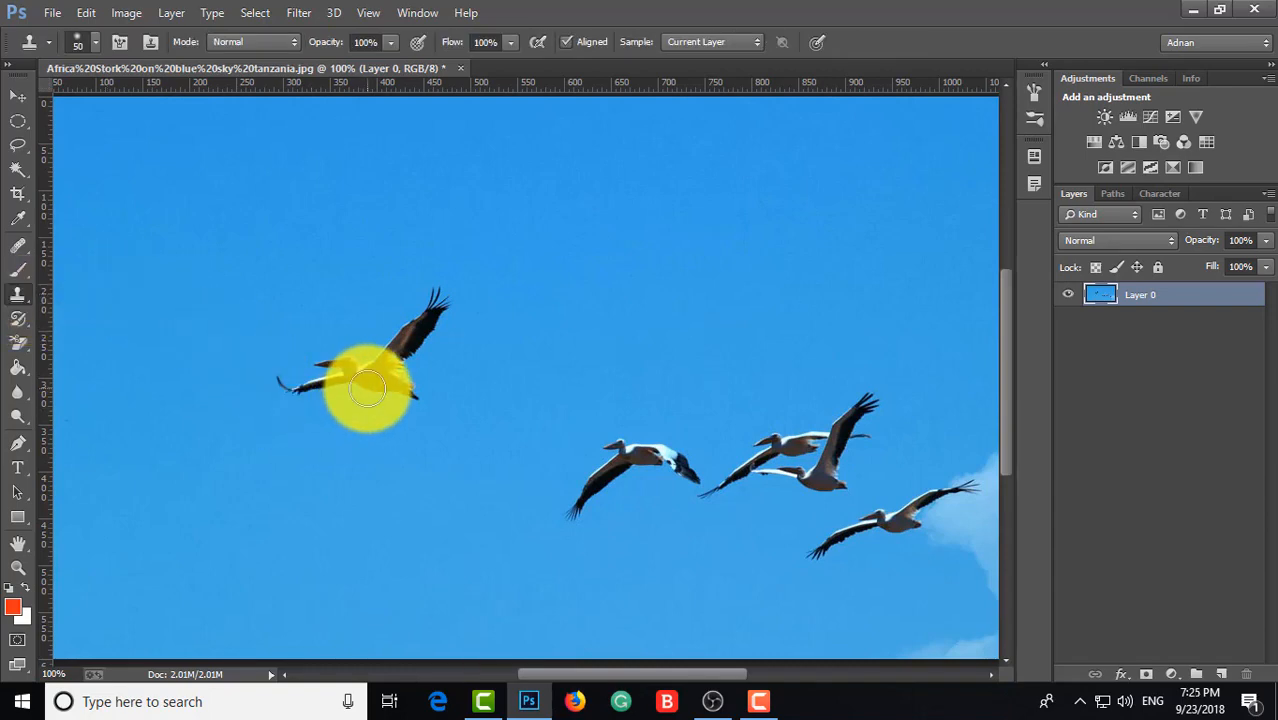
click(27, 147)
click(17, 122)
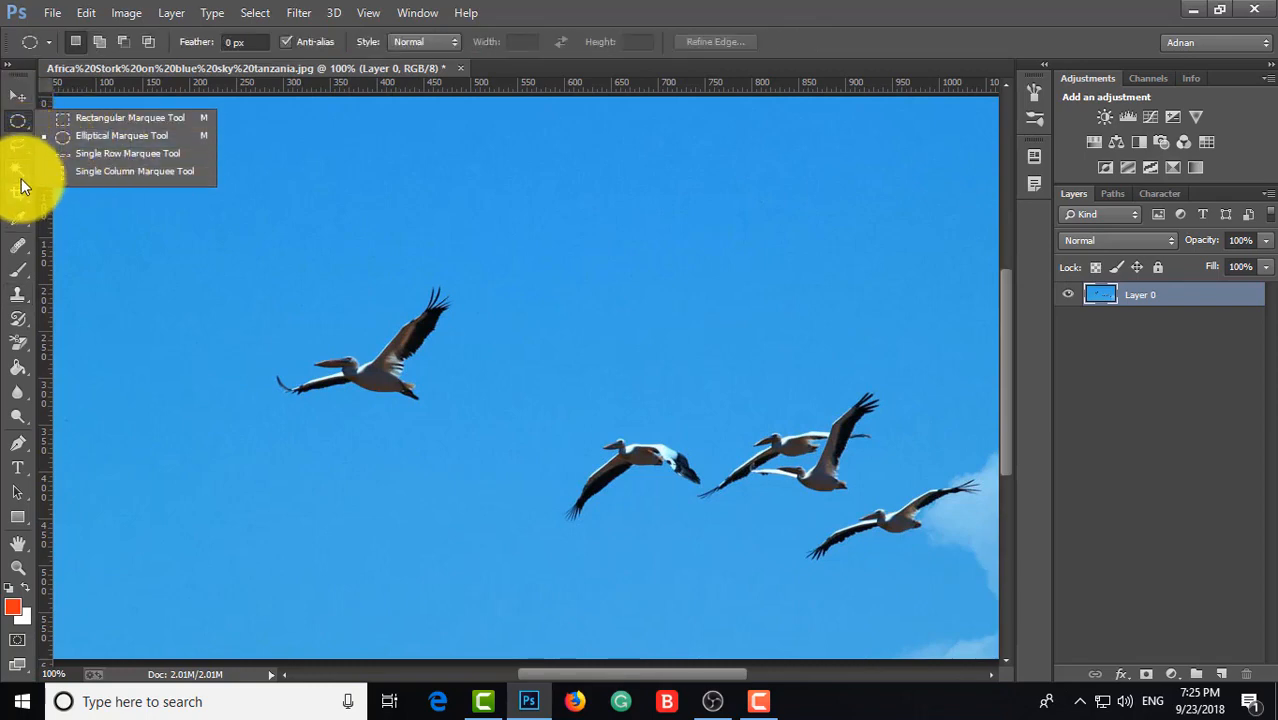
click(17, 168)
click(100, 167)
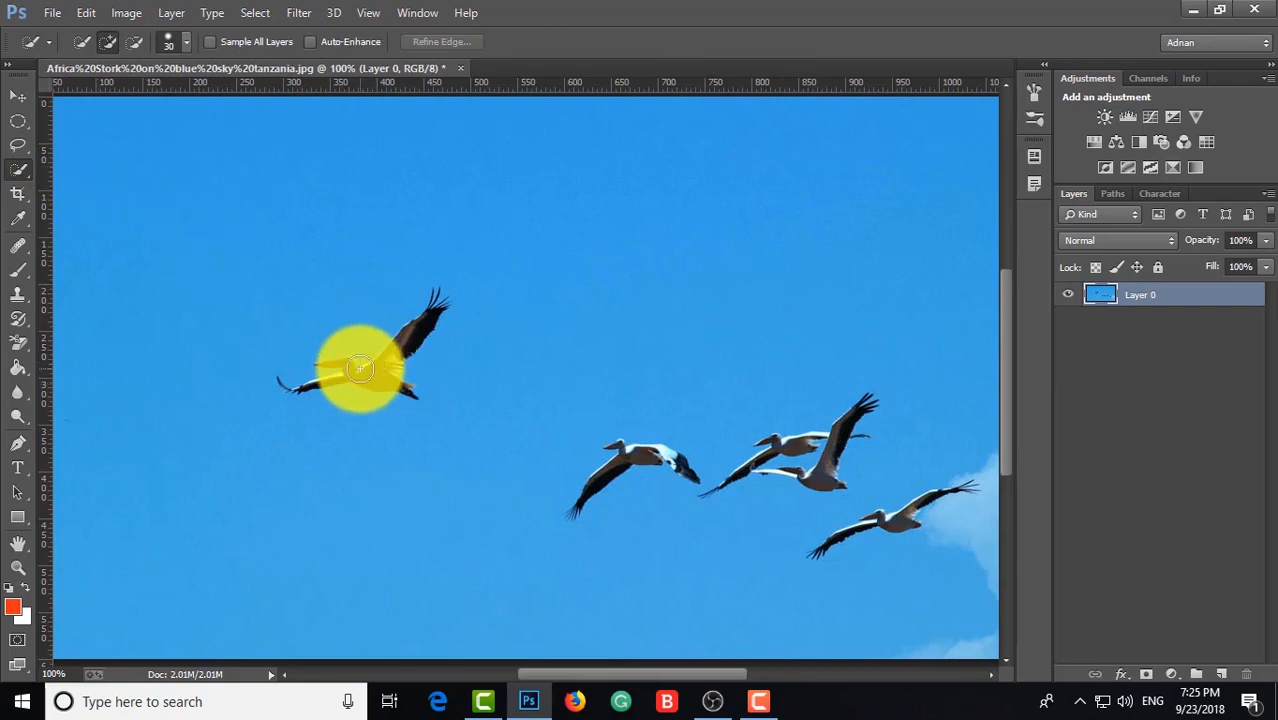
Clone the lone bird into the empty sky above the flock with the Clone Stamp tool.
click(18, 293)
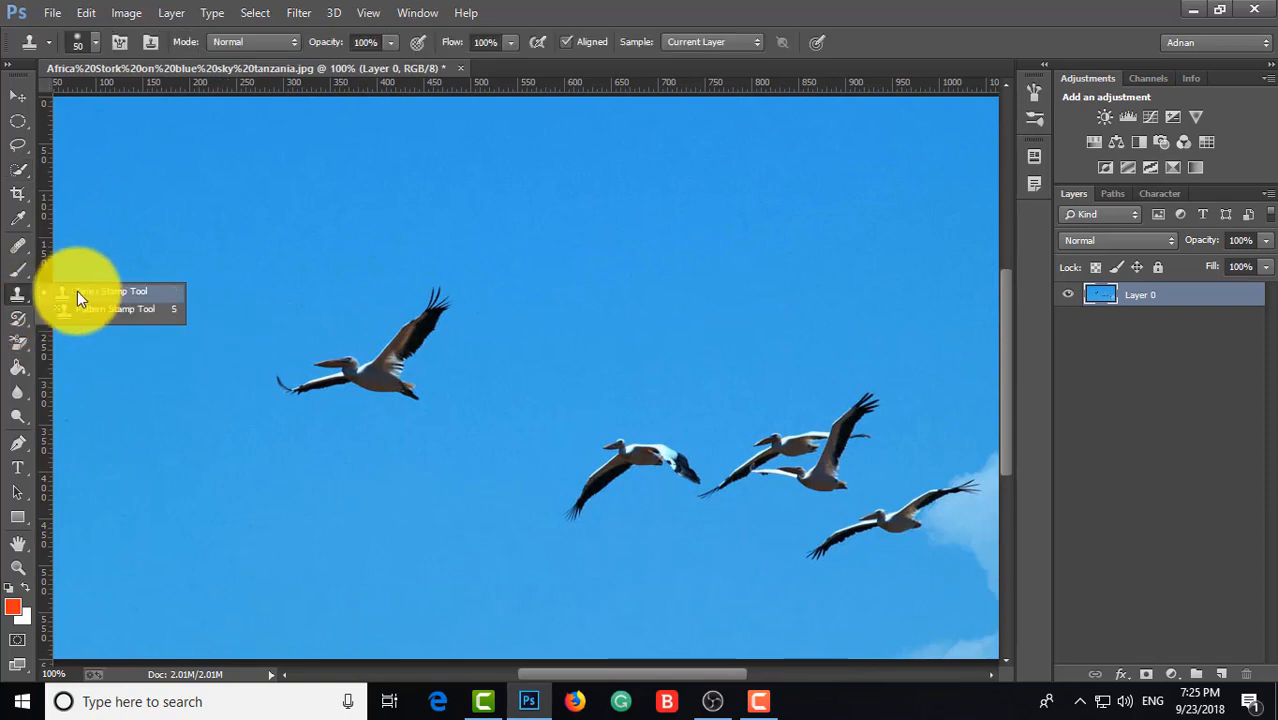
click(84, 292)
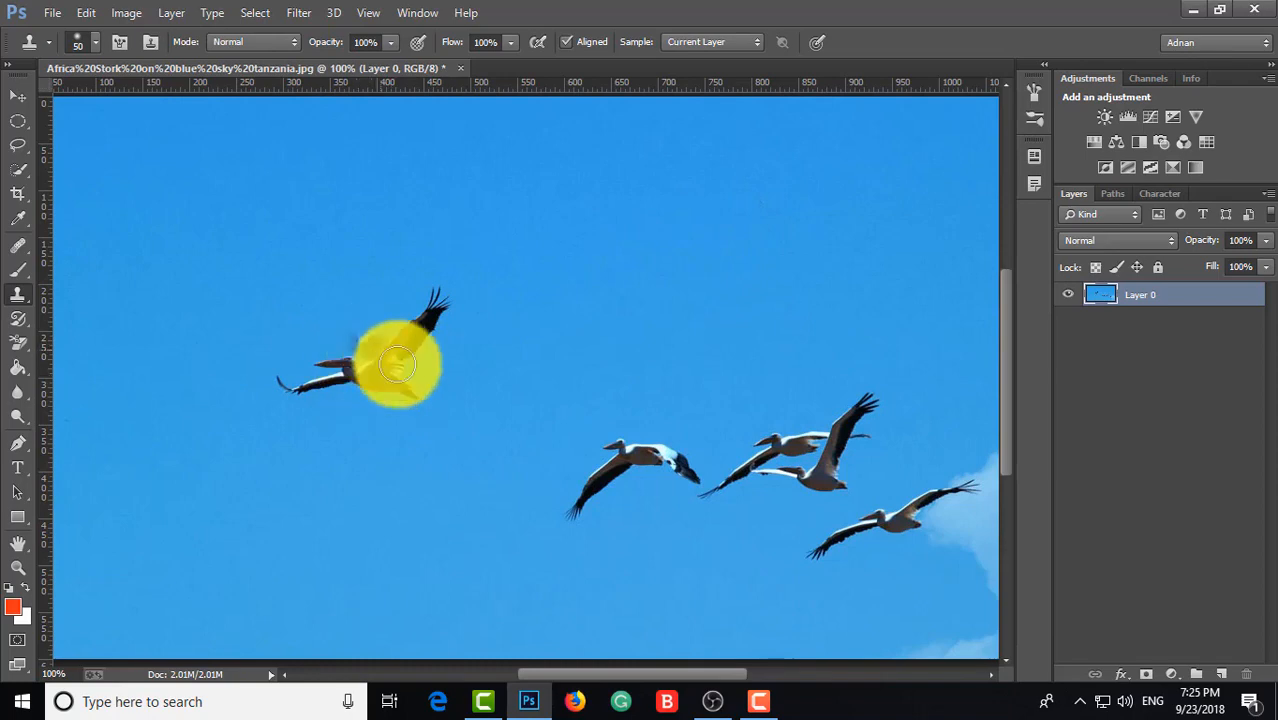
mouse_move(368, 358)
mouse_down()
mouse_move(407, 384)
mouse_move(356, 356)
mouse_move(451, 342)
mouse_move(418, 318)
mouse_up()
key(ctrl+z)
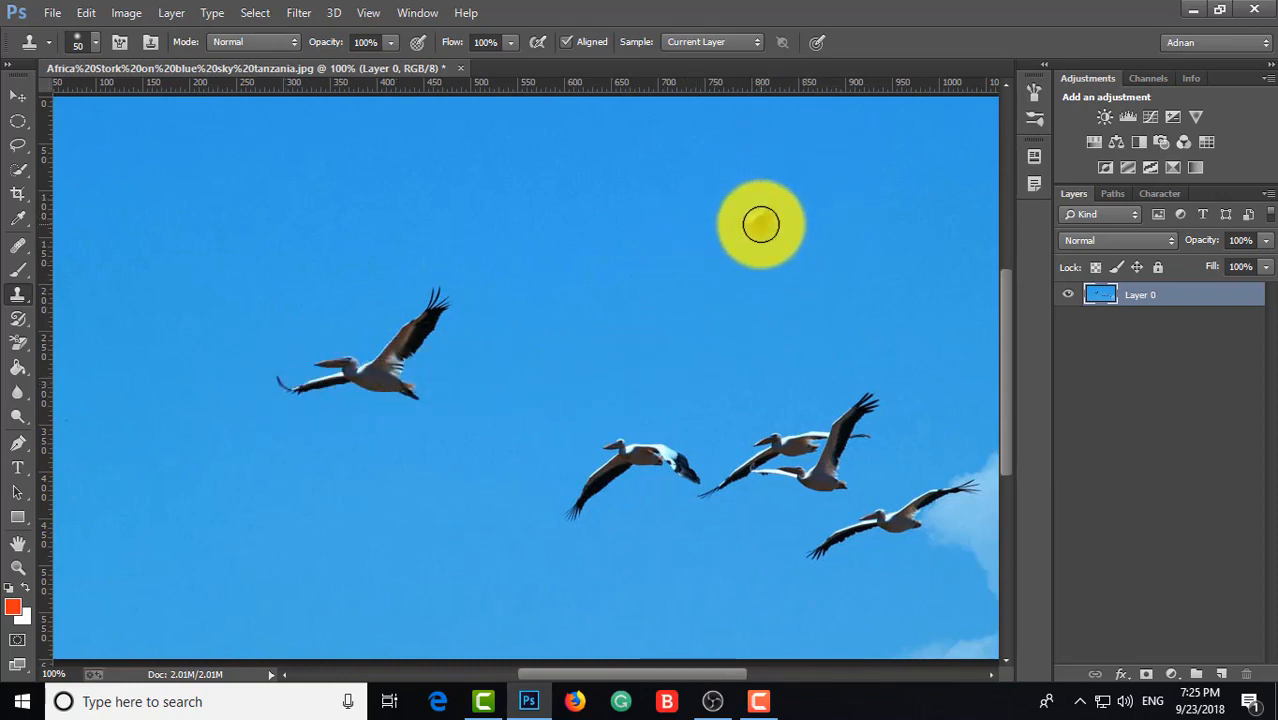
mouse_move(736, 231)
mouse_down()
mouse_move(753, 256)
mouse_move(689, 219)
mouse_move(650, 245)
mouse_move(688, 245)
mouse_move(700, 240)
mouse_move(675, 233)
mouse_move(632, 261)
mouse_move(625, 242)
mouse_move(643, 244)
mouse_move(646, 222)
mouse_move(706, 237)
mouse_move(683, 213)
mouse_move(772, 213)
mouse_move(749, 204)
mouse_move(814, 182)
mouse_move(790, 168)
mouse_move(763, 193)
mouse_move(789, 155)
mouse_move(761, 258)
mouse_move(796, 259)
mouse_move(633, 229)
mouse_move(771, 242)
mouse_move(626, 229)
mouse_move(689, 228)
mouse_move(825, 145)
mouse_up()
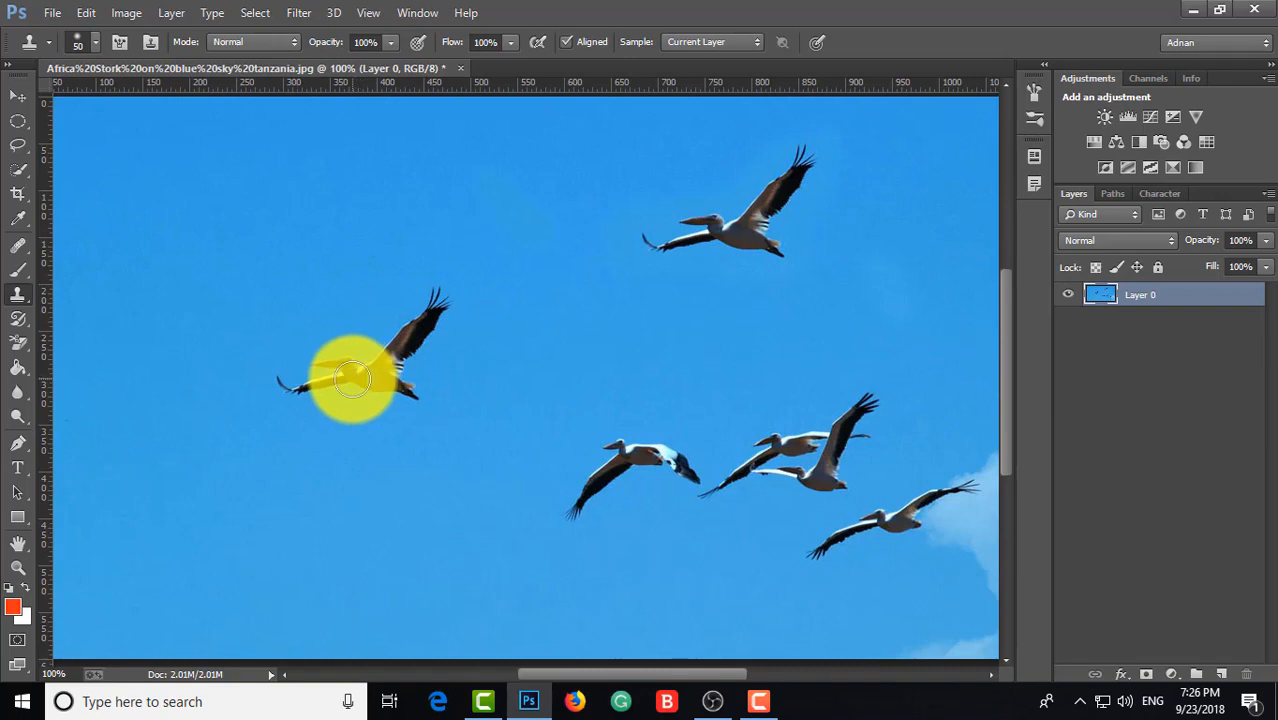
Clone three birds of the flock into the photo's upper-left sky, and the lone bird with the whole flock into the lower sky.
alt+click(786, 447)
mouse_move(120, 181)
mouse_down()
mouse_move(163, 245)
mouse_move(130, 241)
mouse_move(99, 197)
mouse_move(96, 229)
mouse_move(126, 257)
mouse_move(186, 231)
mouse_move(180, 276)
mouse_move(202, 244)
mouse_move(245, 239)
mouse_move(162, 285)
mouse_move(266, 247)
mouse_move(229, 264)
mouse_move(240, 250)
mouse_move(304, 250)
mouse_move(257, 257)
mouse_move(349, 265)
mouse_up()
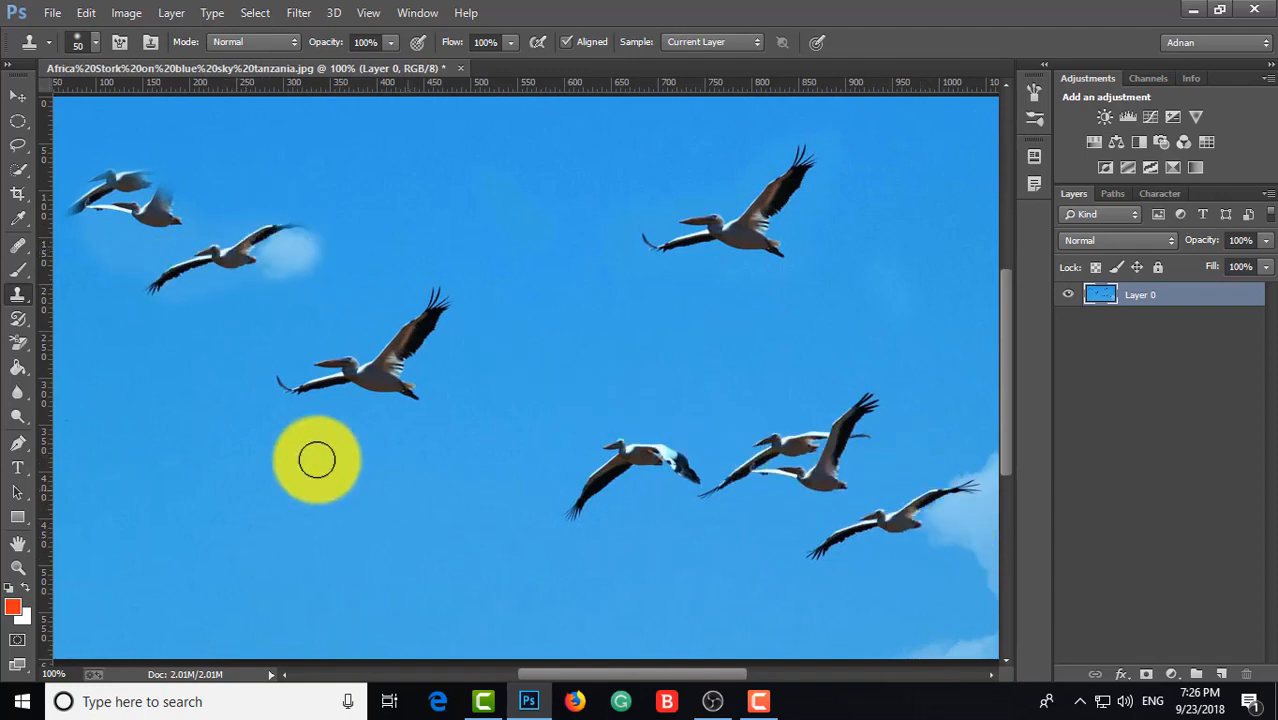
mouse_move(198, 277)
mouse_down()
mouse_move(277, 220)
mouse_move(286, 228)
mouse_up()
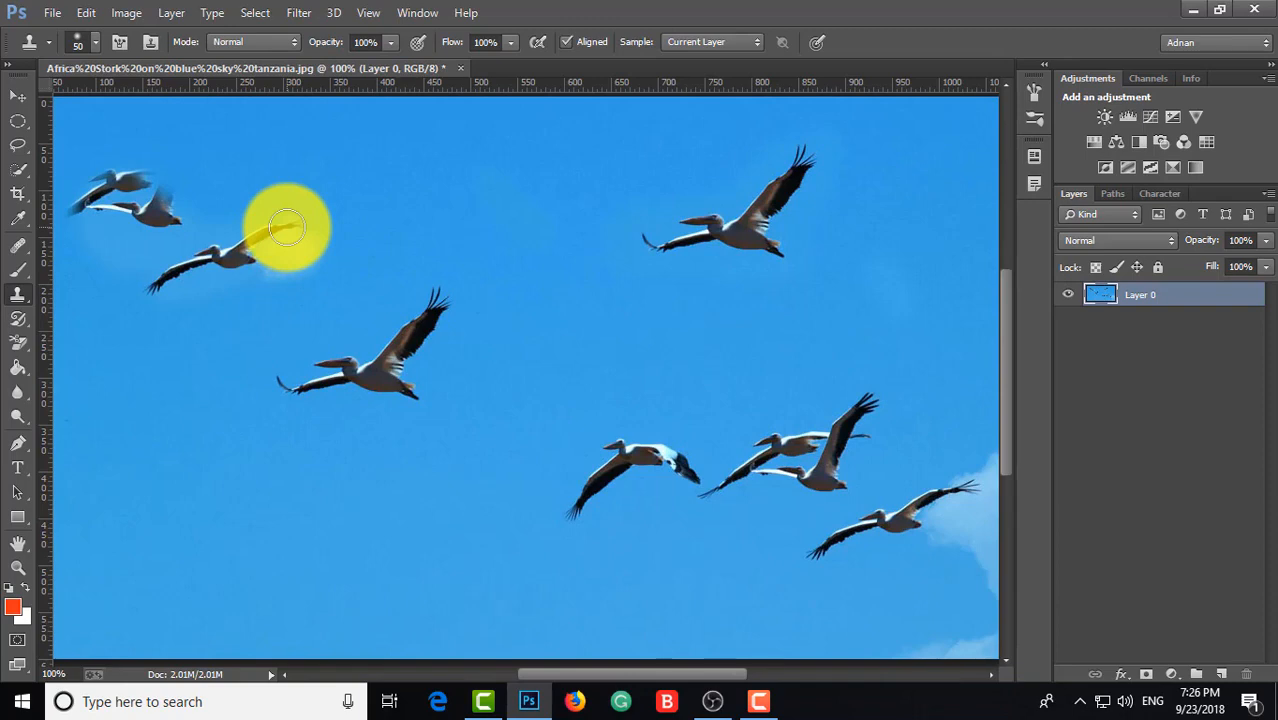
drag(286, 228, 288, 249)
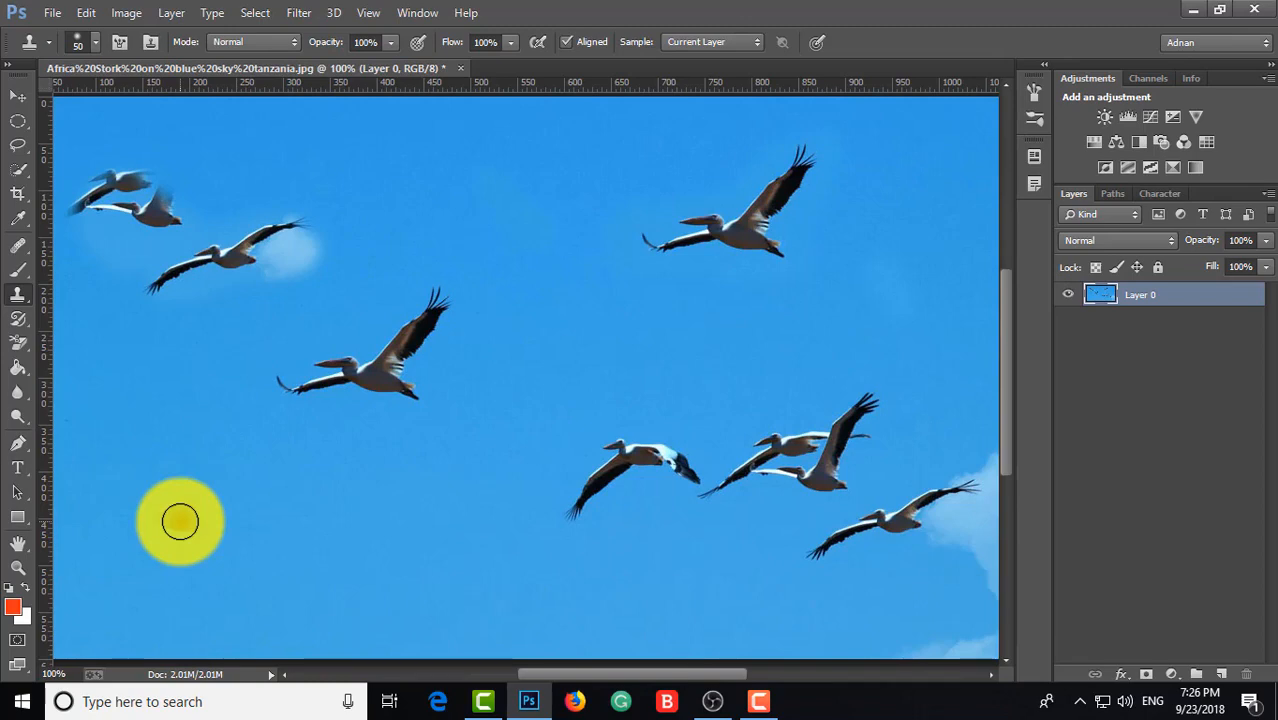
mouse_move(180, 520)
mouse_down()
mouse_move(210, 511)
mouse_move(227, 534)
mouse_move(200, 559)
mouse_move(141, 553)
mouse_move(136, 521)
mouse_move(210, 482)
mouse_move(101, 506)
mouse_move(86, 535)
mouse_move(86, 510)
mouse_move(80, 531)
mouse_move(238, 450)
mouse_move(206, 525)
mouse_move(233, 449)
mouse_move(229, 497)
mouse_move(243, 436)
mouse_move(172, 490)
mouse_move(74, 523)
mouse_move(237, 525)
mouse_move(162, 505)
mouse_move(196, 537)
mouse_move(178, 455)
mouse_move(213, 512)
mouse_move(217, 477)
mouse_up()
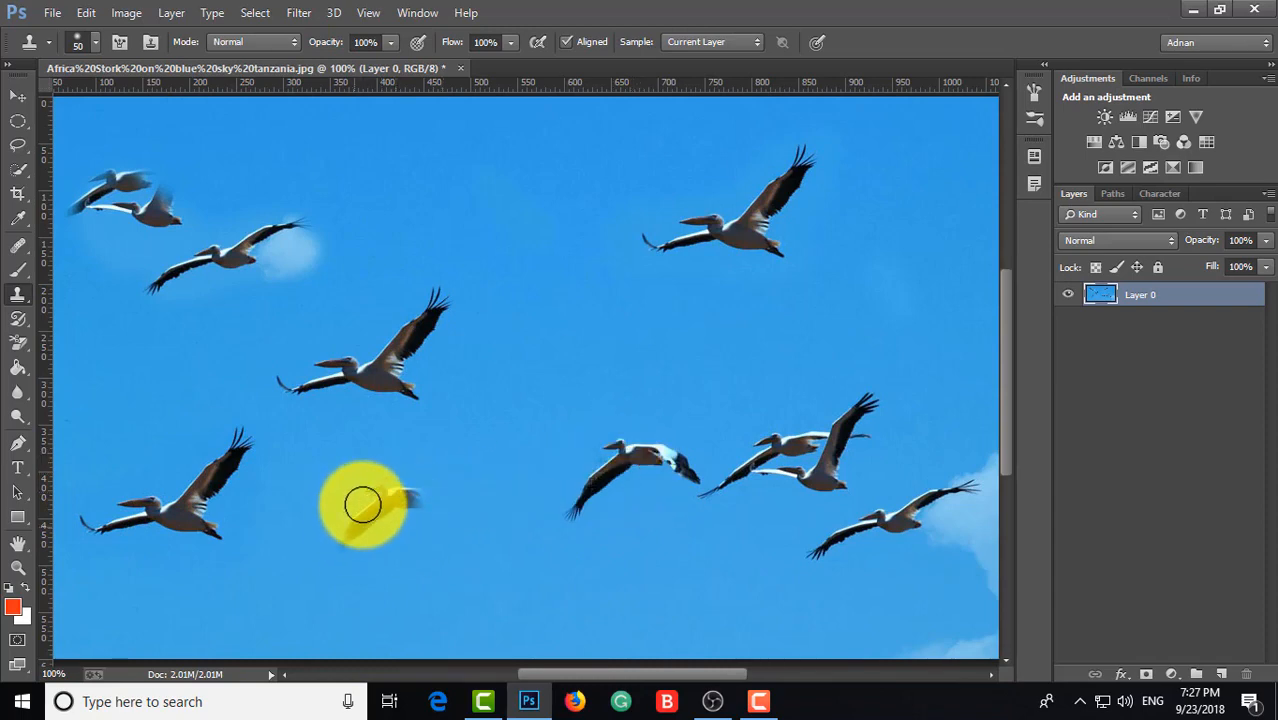
mouse_move(363, 504)
mouse_down()
mouse_move(418, 529)
mouse_move(389, 482)
mouse_move(438, 523)
mouse_move(335, 489)
mouse_move(445, 512)
mouse_move(397, 482)
mouse_move(346, 507)
mouse_move(334, 536)
mouse_move(378, 457)
mouse_move(491, 526)
mouse_move(421, 493)
mouse_move(360, 525)
mouse_move(337, 557)
mouse_move(465, 534)
mouse_move(549, 499)
mouse_move(576, 468)
mouse_move(487, 521)
mouse_move(515, 485)
mouse_move(560, 514)
mouse_move(574, 468)
mouse_move(549, 543)
mouse_move(618, 500)
mouse_move(603, 566)
mouse_move(598, 551)
mouse_move(642, 588)
mouse_move(681, 572)
mouse_move(591, 571)
mouse_move(657, 568)
mouse_move(647, 523)
mouse_move(663, 556)
mouse_move(702, 585)
mouse_move(726, 486)
mouse_move(606, 559)
mouse_move(591, 494)
mouse_move(813, 512)
mouse_move(648, 461)
mouse_move(611, 436)
mouse_move(644, 476)
mouse_move(642, 450)
mouse_move(732, 406)
mouse_move(753, 429)
mouse_move(753, 468)
mouse_move(801, 462)
mouse_move(784, 345)
mouse_move(868, 350)
mouse_move(860, 296)
mouse_move(905, 253)
mouse_move(860, 514)
mouse_move(926, 446)
mouse_move(906, 537)
mouse_up()
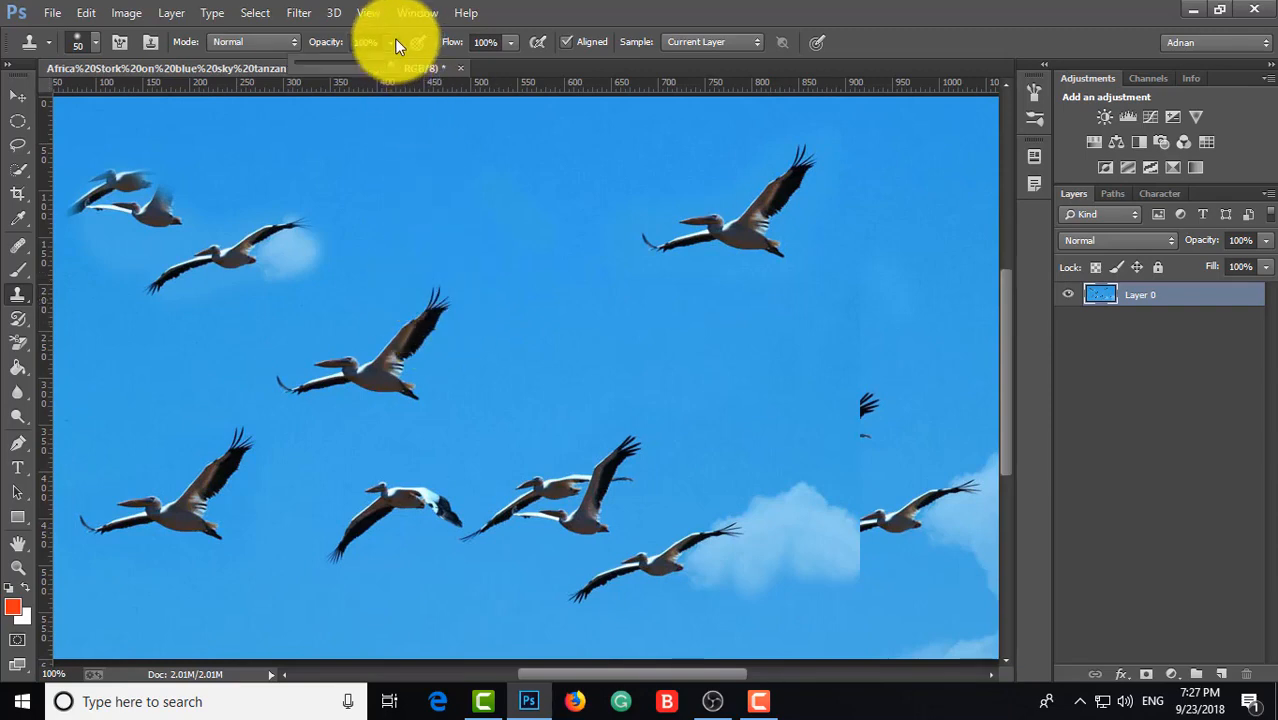
Try covering the lone bird with sky at 31% opacity, lower the flow to 47%, and reset both to 100%.
drag(387, 66, 324, 65)
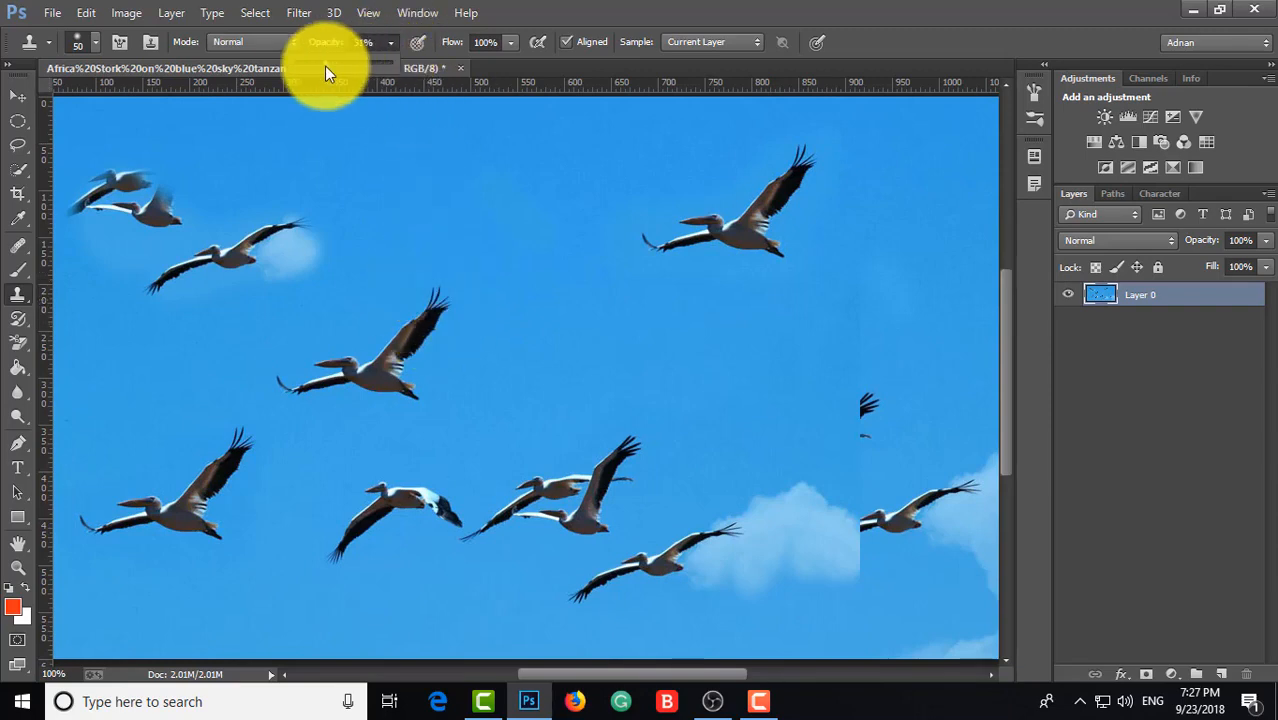
mouse_move(414, 328)
mouse_down()
mouse_move(463, 277)
mouse_move(440, 343)
mouse_move(424, 303)
mouse_move(394, 355)
mouse_move(421, 321)
mouse_up()
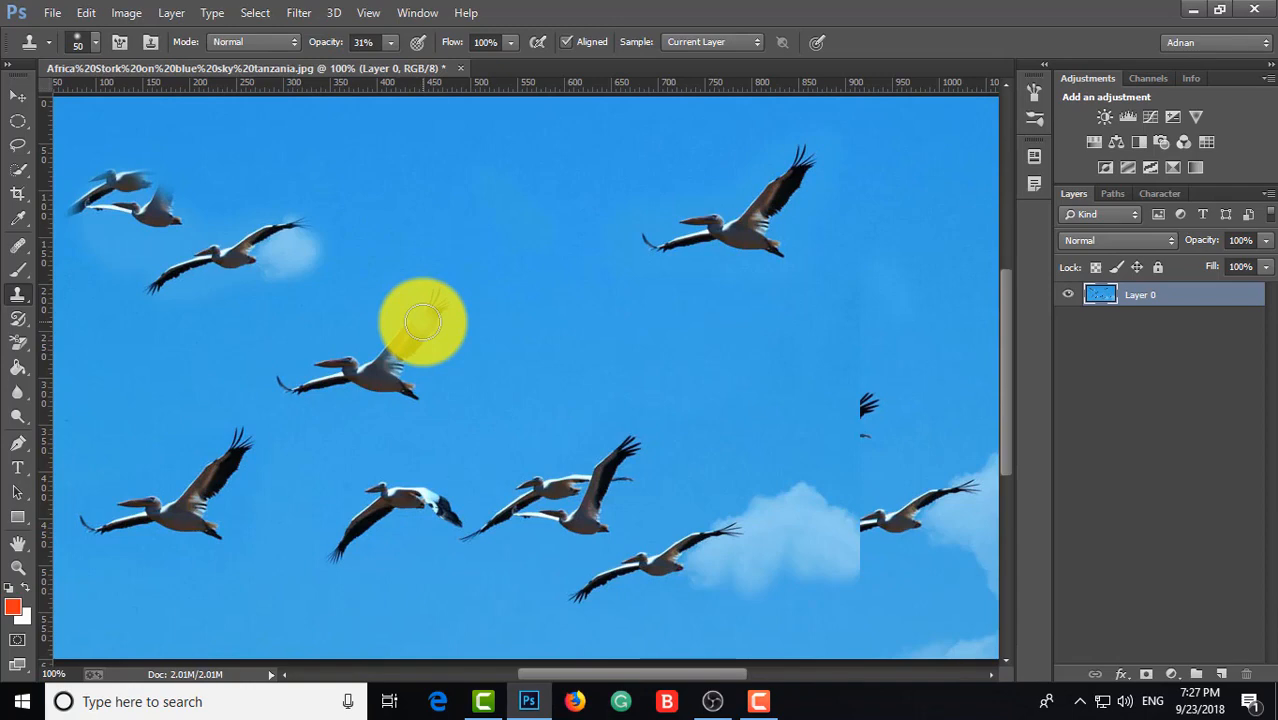
mouse_move(422, 320)
mouse_down()
mouse_move(465, 251)
mouse_move(502, 59)
mouse_move(459, 63)
mouse_up()
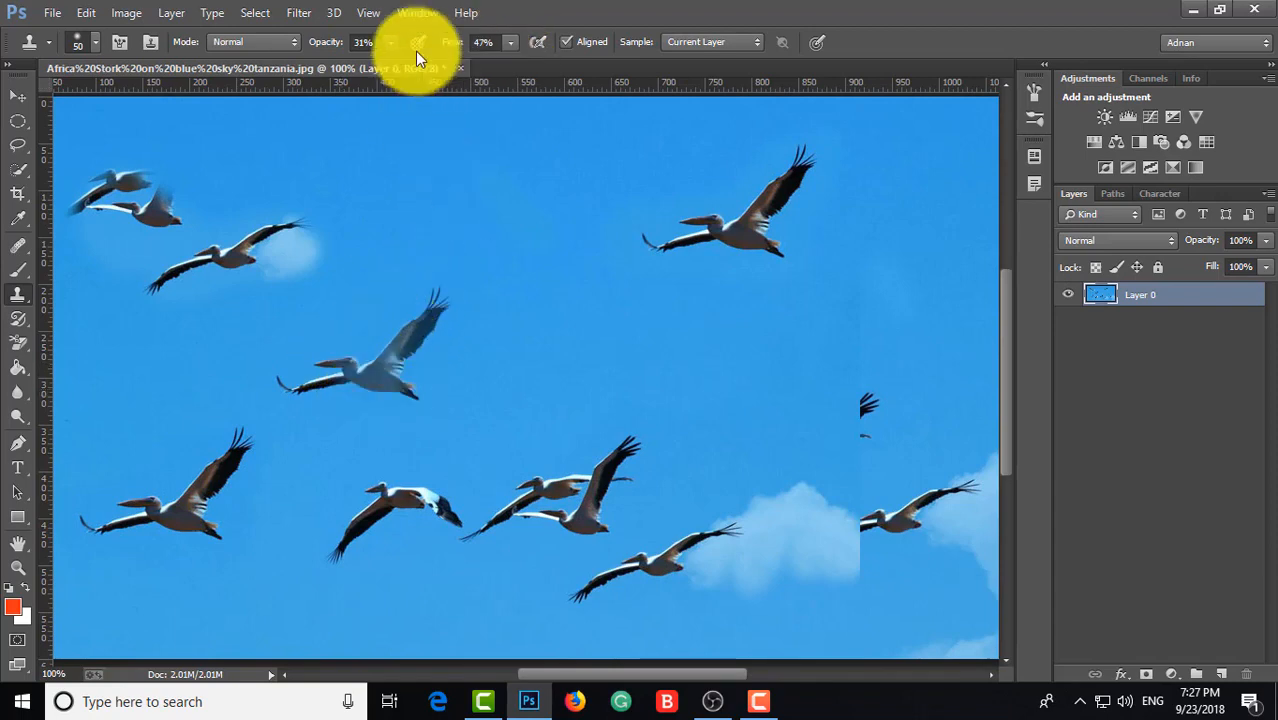
mouse_move(382, 44)
mouse_down()
mouse_move(438, 81)
mouse_move(569, 67)
mouse_move(560, 100)
mouse_up()
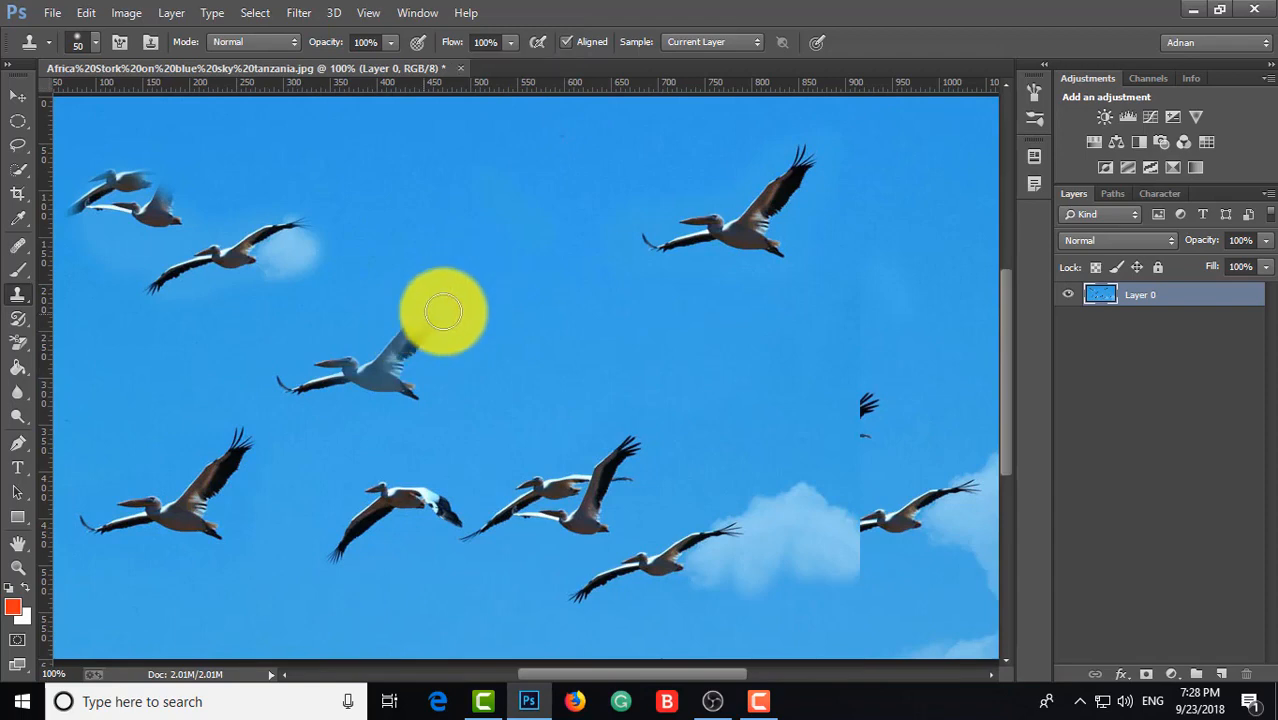
Cover the lone bird, its clone in the upper sky and the flocks in the lower sky with cloned clear sky.
mouse_move(443, 312)
mouse_down()
mouse_move(349, 410)
mouse_move(329, 400)
mouse_move(359, 352)
mouse_move(329, 362)
mouse_move(316, 390)
mouse_move(411, 396)
mouse_move(387, 395)
mouse_move(399, 376)
mouse_move(371, 352)
mouse_move(393, 362)
mouse_move(475, 280)
mouse_move(566, 231)
mouse_move(452, 227)
mouse_move(558, 240)
mouse_move(669, 208)
mouse_move(792, 202)
mouse_move(810, 174)
mouse_move(599, 245)
mouse_move(738, 223)
mouse_move(730, 243)
mouse_move(733, 228)
mouse_move(789, 216)
mouse_move(806, 131)
mouse_move(785, 172)
mouse_up()
mouse_move(449, 287)
mouse_down()
mouse_move(716, 194)
mouse_move(731, 207)
mouse_move(803, 132)
mouse_move(806, 149)
mouse_move(795, 128)
mouse_move(855, 119)
mouse_move(812, 152)
mouse_move(814, 252)
mouse_up()
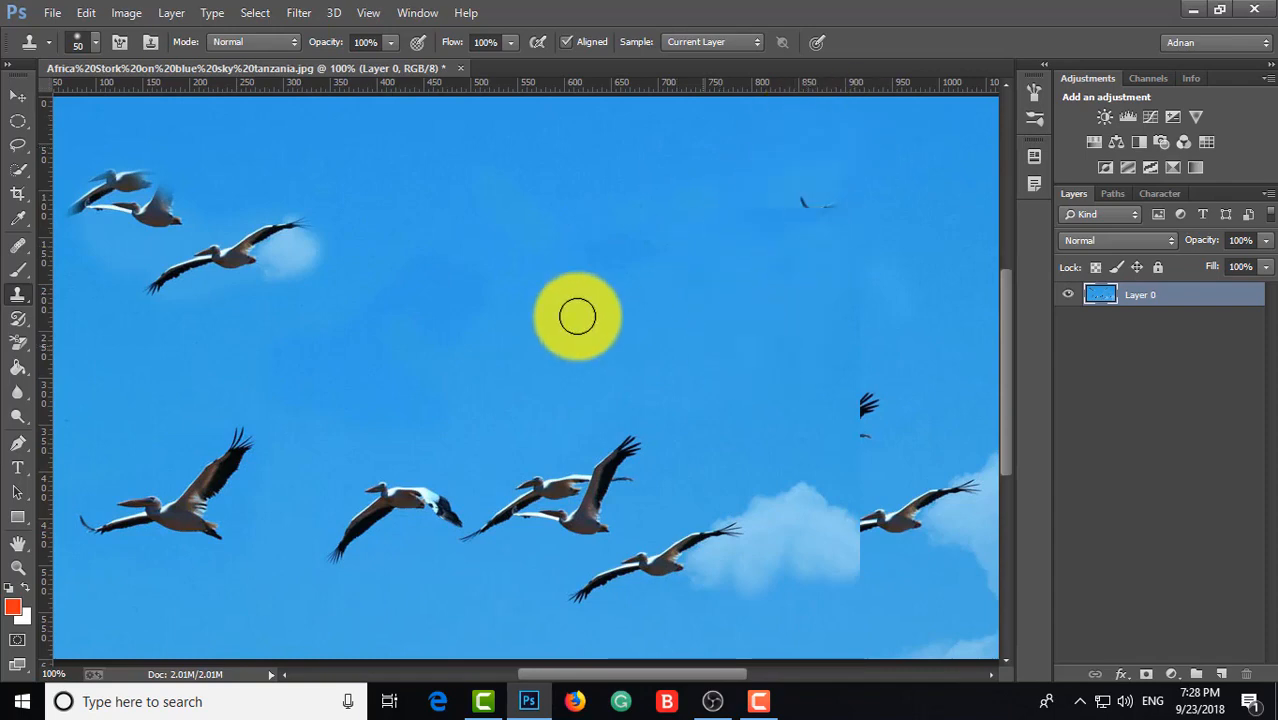
alt+click(545, 265)
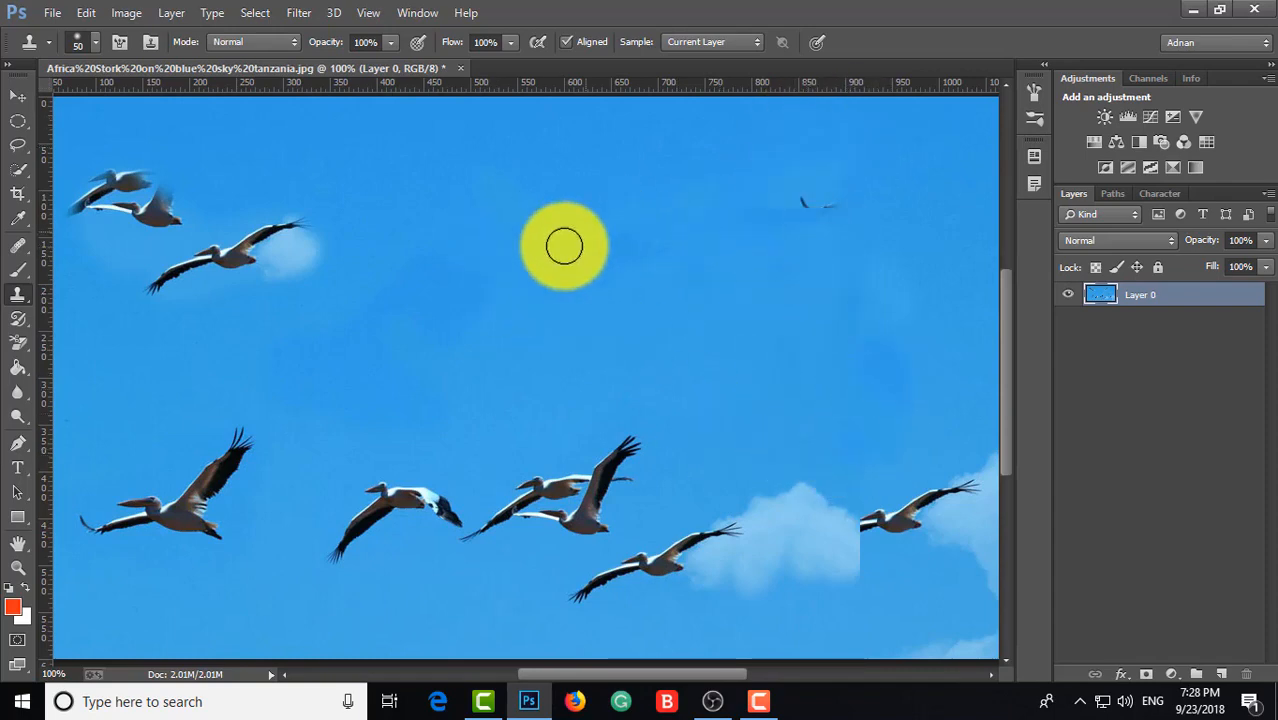
mouse_move(806, 172)
mouse_down()
mouse_move(834, 197)
mouse_move(801, 208)
mouse_move(889, 208)
mouse_up()
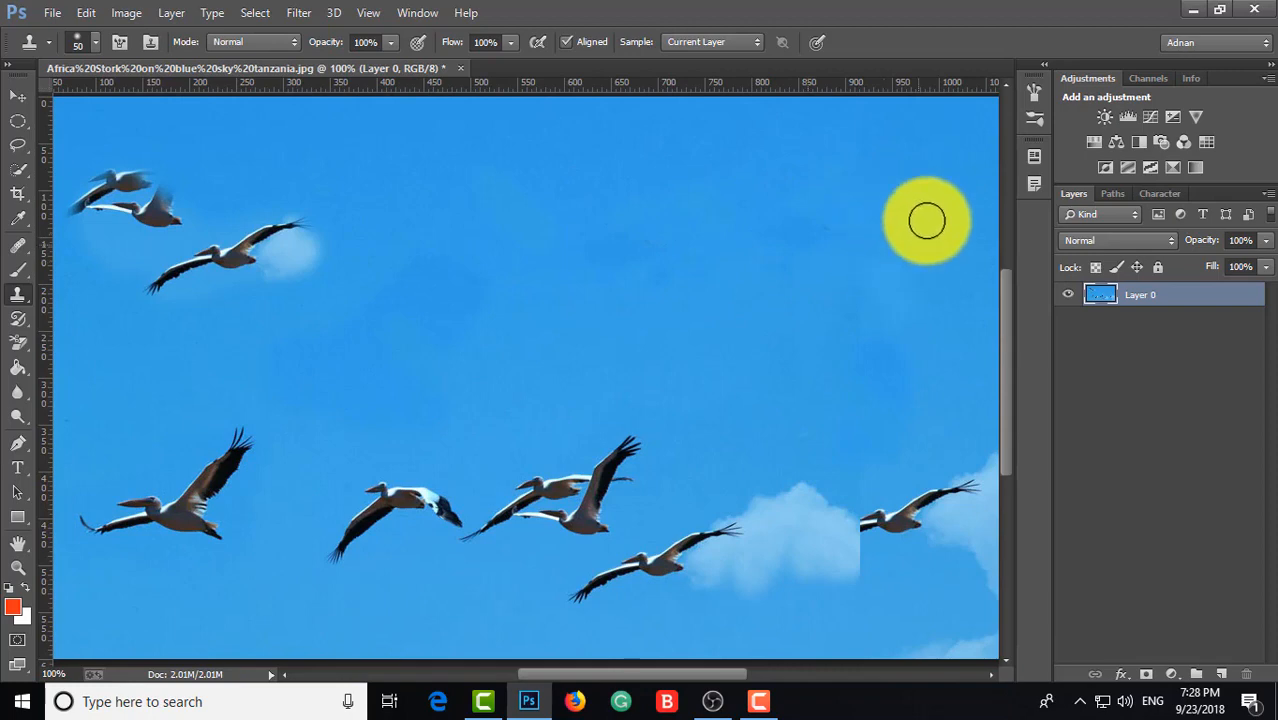
mouse_move(890, 488)
mouse_down()
mouse_move(877, 545)
mouse_move(953, 499)
mouse_move(798, 427)
mouse_move(806, 457)
mouse_move(826, 439)
mouse_move(819, 504)
mouse_move(871, 565)
mouse_move(872, 553)
mouse_move(743, 556)
mouse_move(709, 528)
mouse_move(750, 514)
mouse_move(649, 535)
mouse_move(559, 531)
mouse_move(578, 465)
mouse_move(541, 476)
mouse_move(585, 468)
mouse_move(611, 522)
mouse_move(573, 600)
mouse_move(550, 567)
mouse_move(848, 506)
mouse_move(934, 543)
mouse_move(952, 401)
mouse_move(936, 327)
mouse_move(881, 254)
mouse_move(889, 222)
mouse_move(353, 587)
mouse_move(316, 545)
mouse_move(412, 438)
mouse_move(458, 424)
mouse_move(477, 488)
mouse_move(398, 482)
mouse_move(480, 474)
mouse_move(554, 430)
mouse_move(477, 494)
mouse_move(449, 449)
mouse_up()
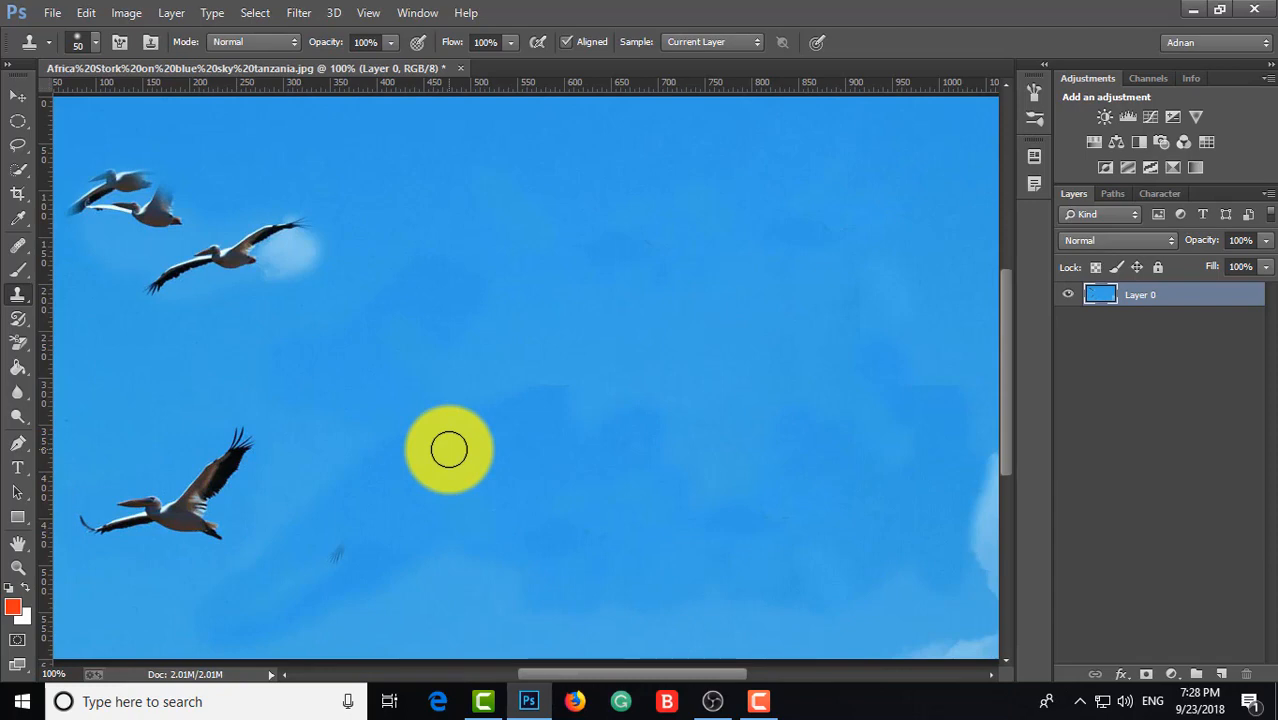
Open Caracal.jpg from the Desktop and unlock its Background layer.
click(57, 20)
click(66, 52)
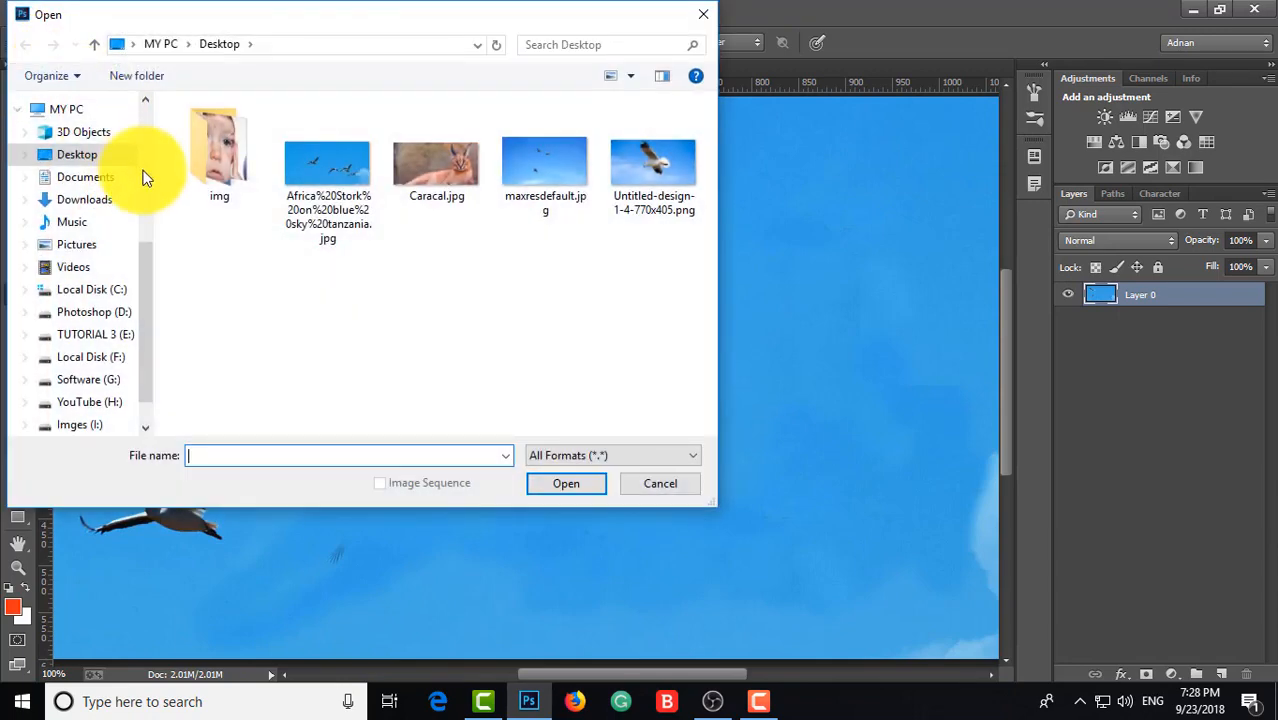
click(427, 174)
click(565, 484)
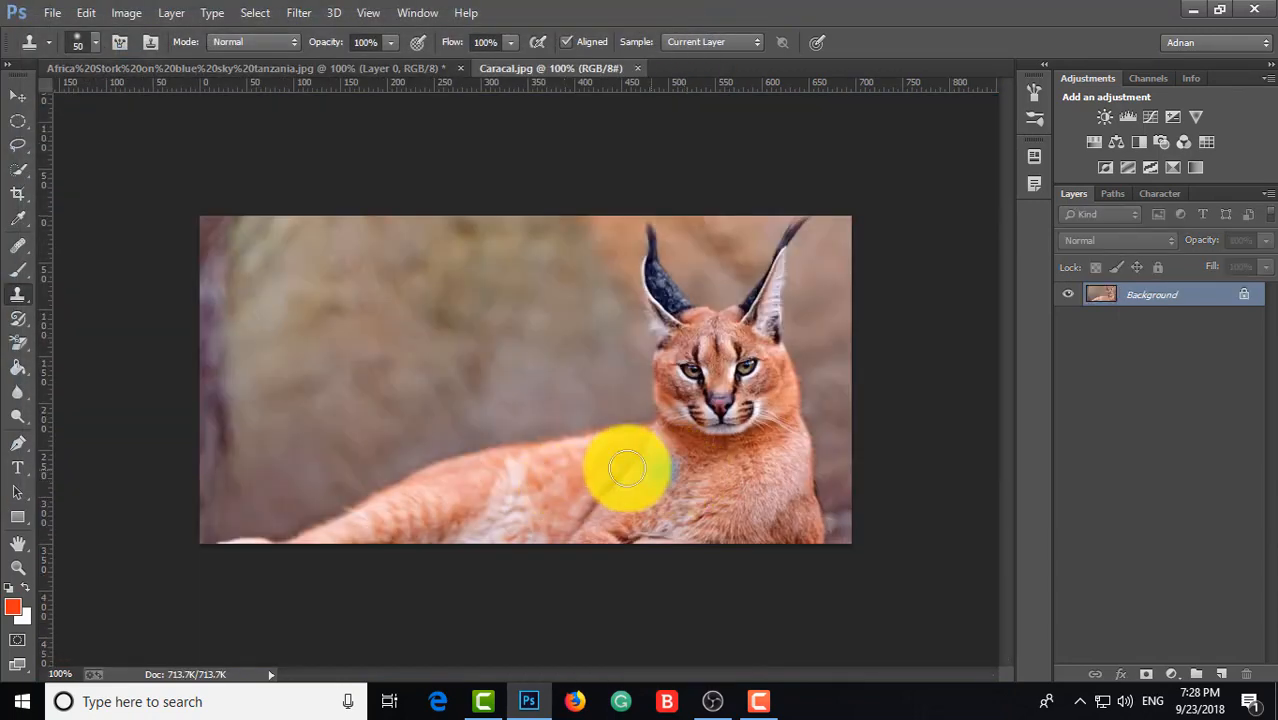
click(1247, 300)
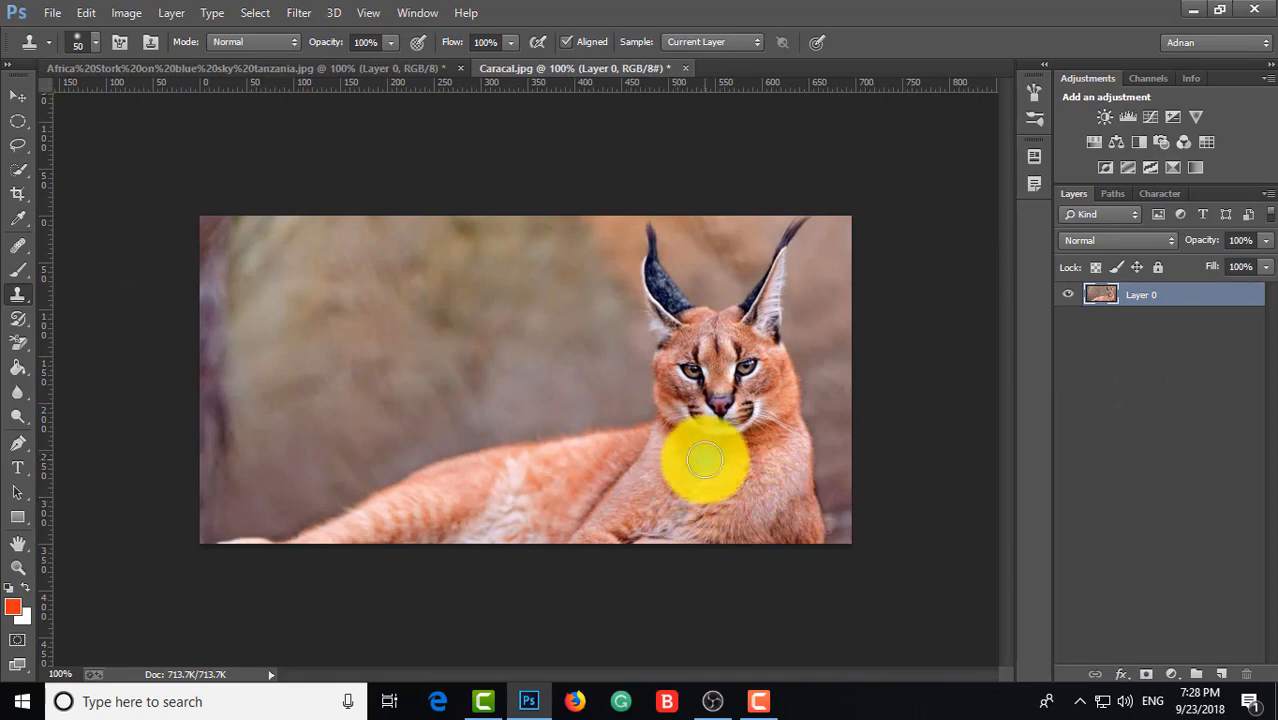
Clone one of the caracal's eyes onto its forehead, and its head and chest onto the photo's left side.
key(alt)
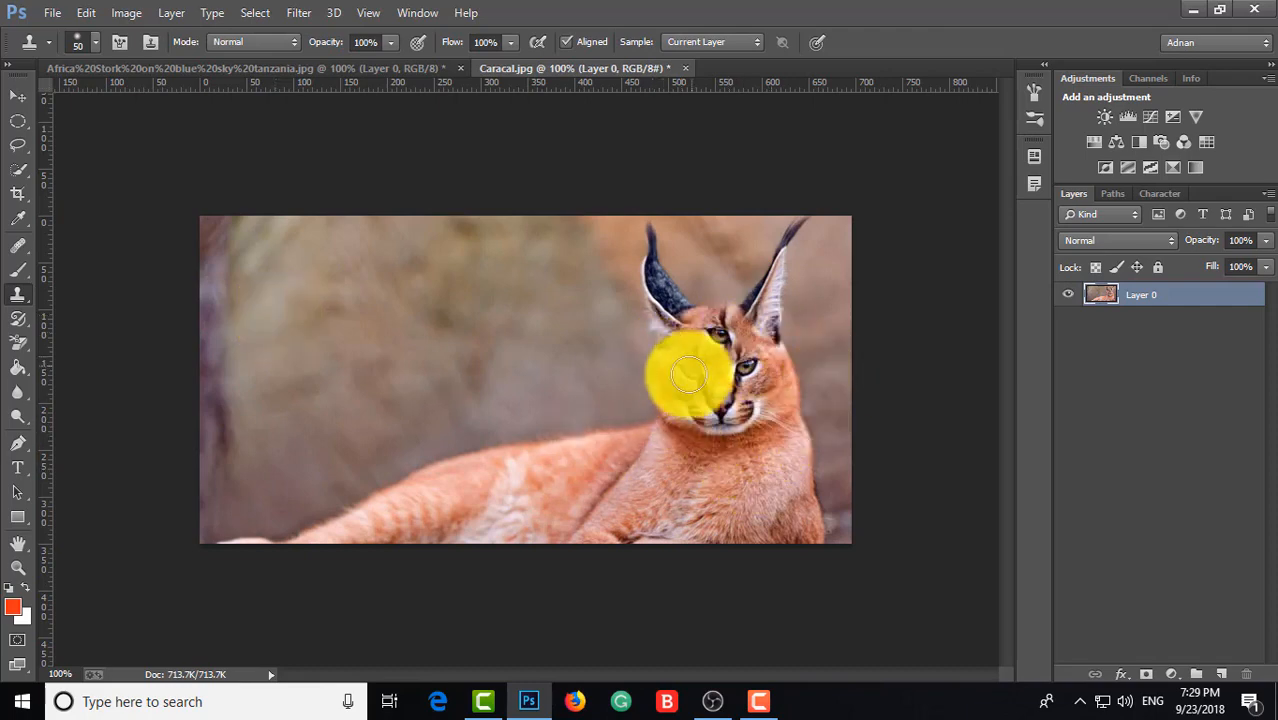
alt+click(728, 401)
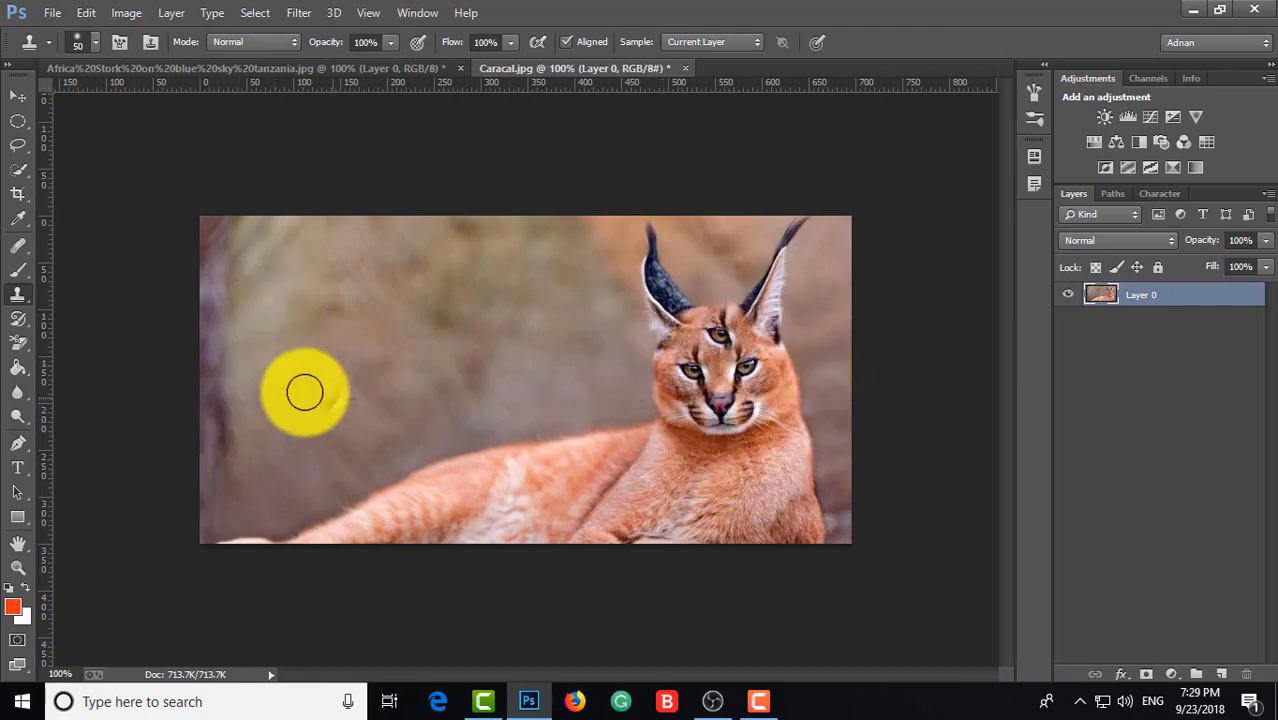
mouse_move(302, 385)
mouse_down()
mouse_move(264, 351)
mouse_move(360, 373)
mouse_move(273, 356)
mouse_move(277, 411)
mouse_move(257, 311)
mouse_move(234, 310)
mouse_move(328, 335)
mouse_move(310, 266)
mouse_move(256, 273)
mouse_move(318, 270)
mouse_move(238, 273)
mouse_move(235, 346)
mouse_move(240, 374)
mouse_move(326, 350)
mouse_move(329, 340)
mouse_move(292, 350)
mouse_move(288, 310)
mouse_move(242, 300)
mouse_move(211, 320)
mouse_move(230, 310)
mouse_move(237, 214)
mouse_move(363, 235)
mouse_move(190, 233)
mouse_move(289, 307)
mouse_move(201, 361)
mouse_move(221, 349)
mouse_move(305, 390)
mouse_move(221, 438)
mouse_move(277, 451)
mouse_move(423, 420)
mouse_move(314, 488)
mouse_move(197, 536)
mouse_move(305, 491)
mouse_move(430, 371)
mouse_move(371, 334)
mouse_move(412, 199)
mouse_up()
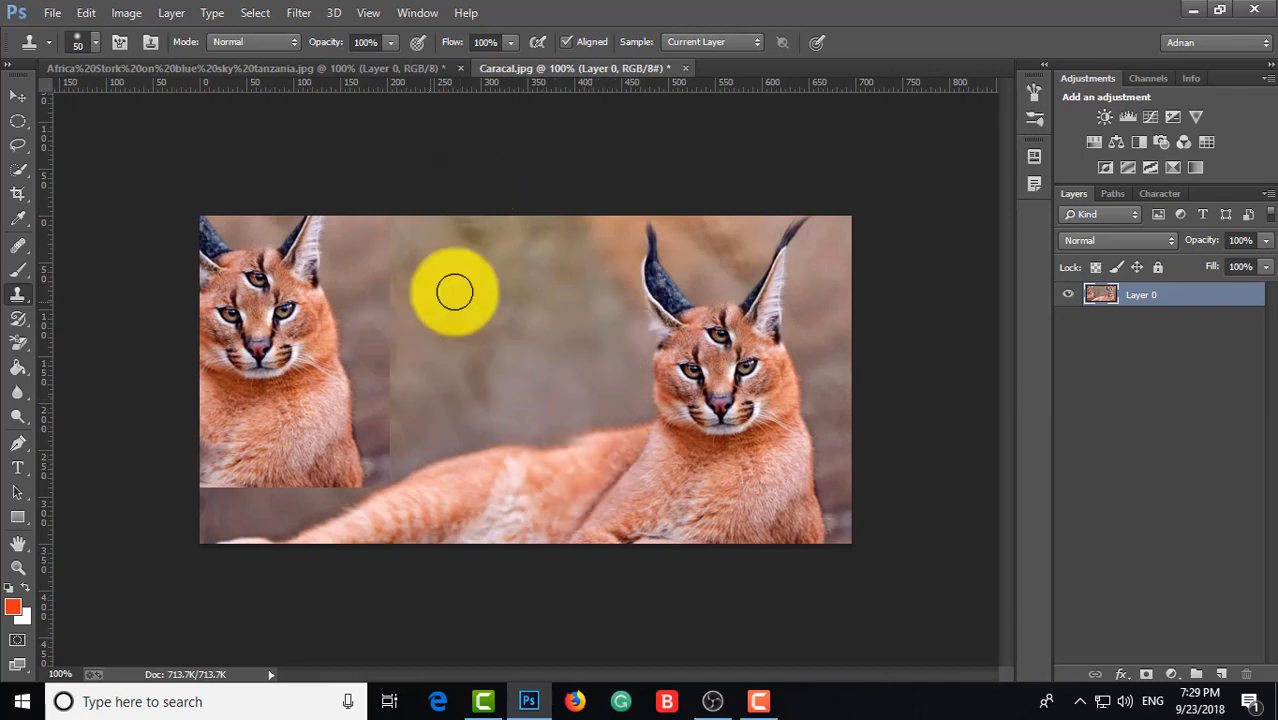
Clone body fur and blurred background over the original caracal's face, head and right ear.
alt+click(677, 466)
drag(743, 439, 662, 408)
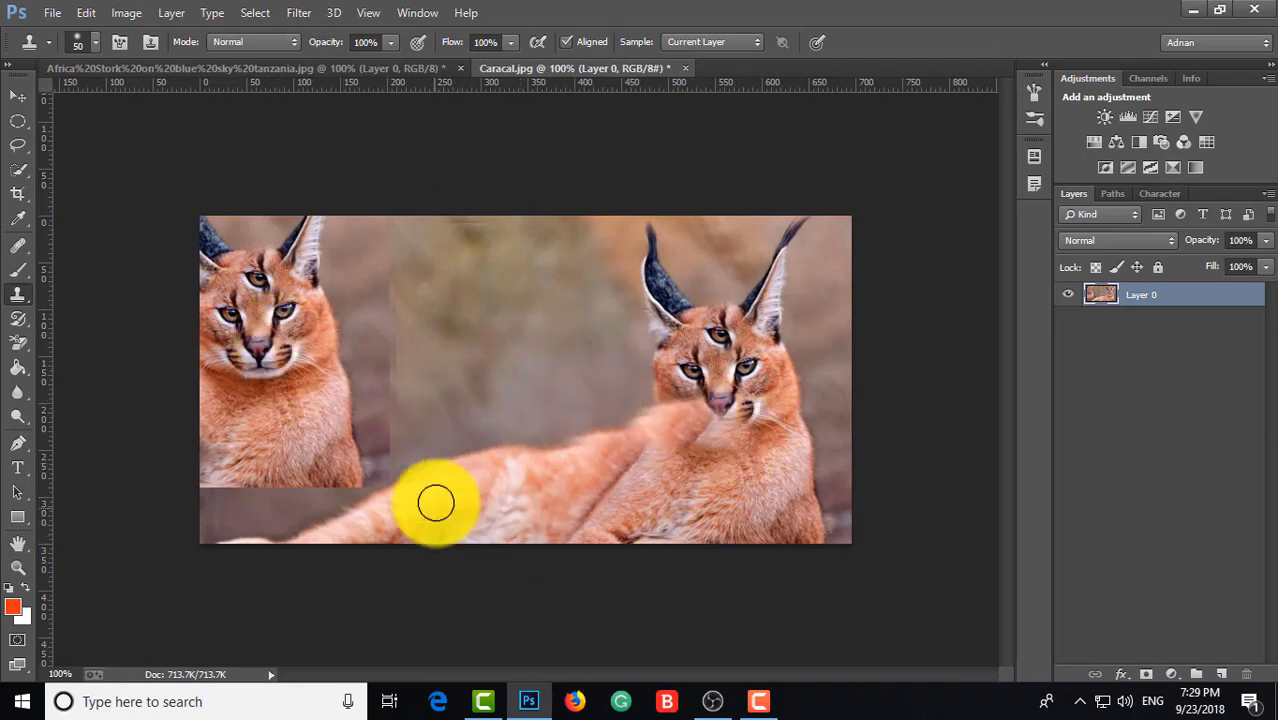
mouse_move(710, 436)
mouse_down()
mouse_move(654, 428)
mouse_move(672, 409)
mouse_move(674, 495)
mouse_move(709, 488)
mouse_move(593, 472)
mouse_move(665, 370)
mouse_move(708, 416)
mouse_move(767, 339)
mouse_move(746, 390)
mouse_move(751, 355)
mouse_move(747, 369)
mouse_move(715, 370)
mouse_move(673, 359)
mouse_move(662, 336)
mouse_move(662, 351)
mouse_move(738, 342)
mouse_up()
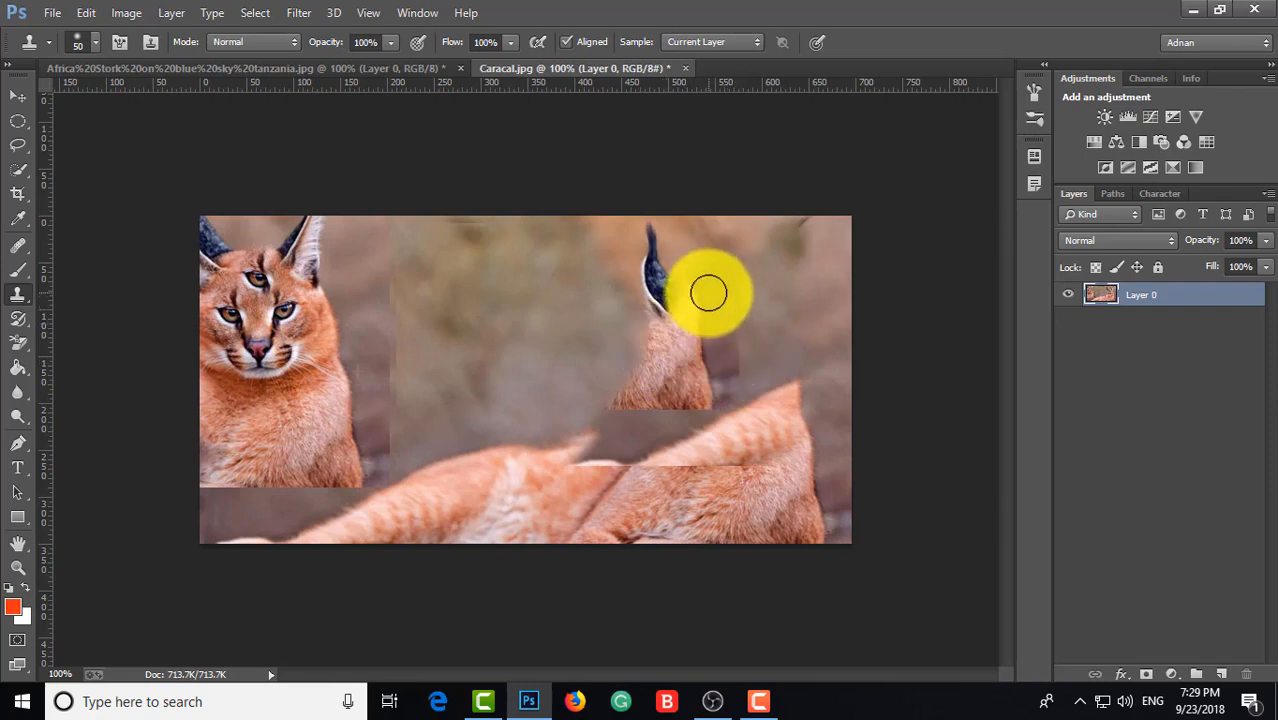
drag(709, 293, 705, 325)
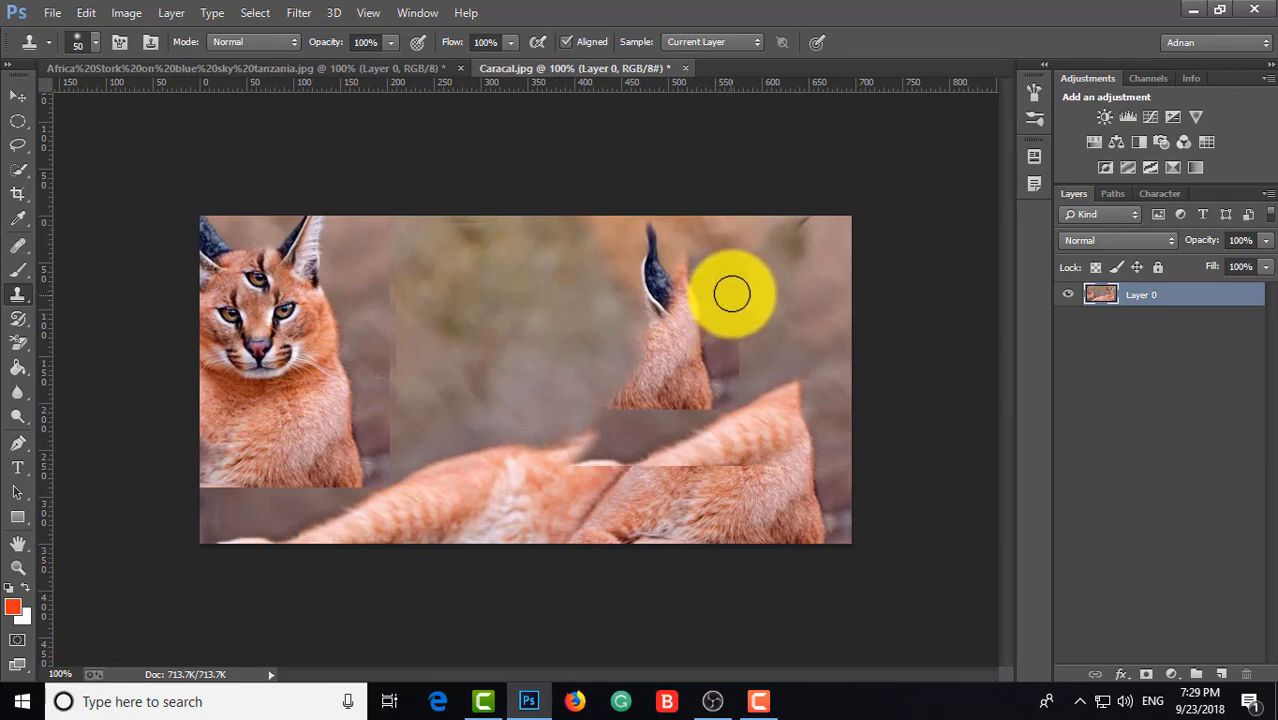
drag(732, 293, 789, 347)
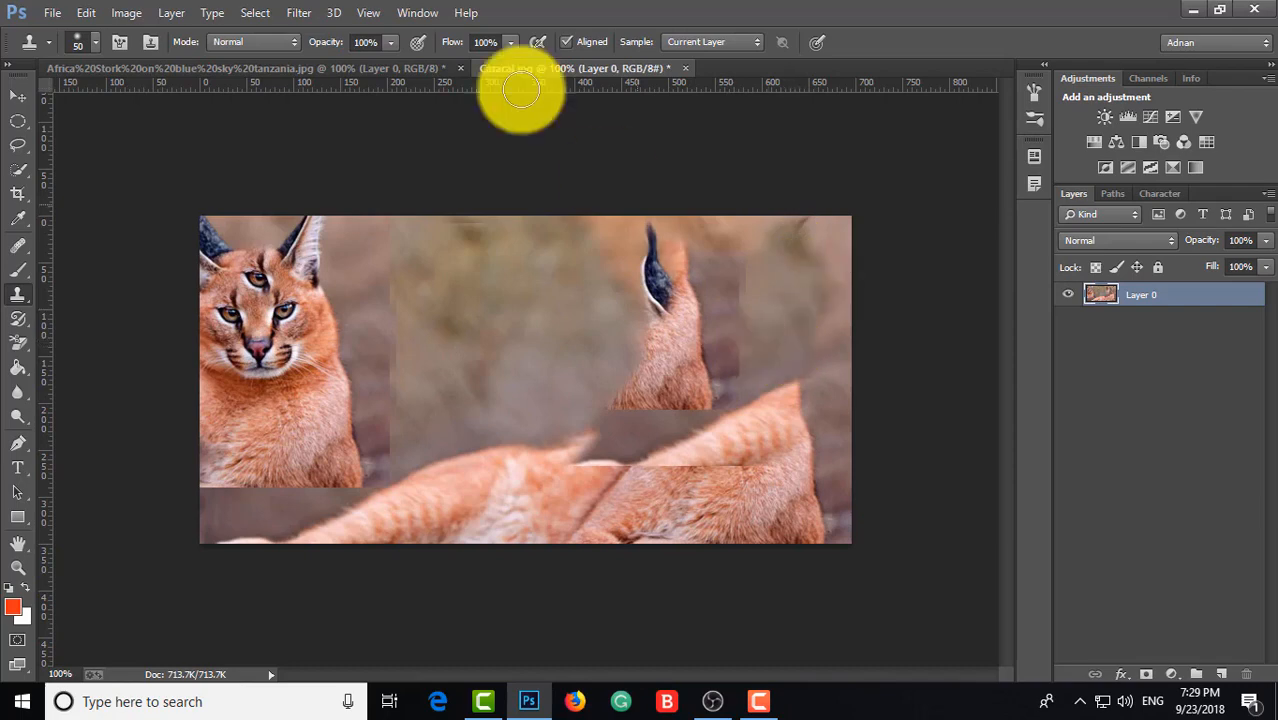
Activate the Pattern Stamp tool and look through its available brush presets.
right_click(16, 294)
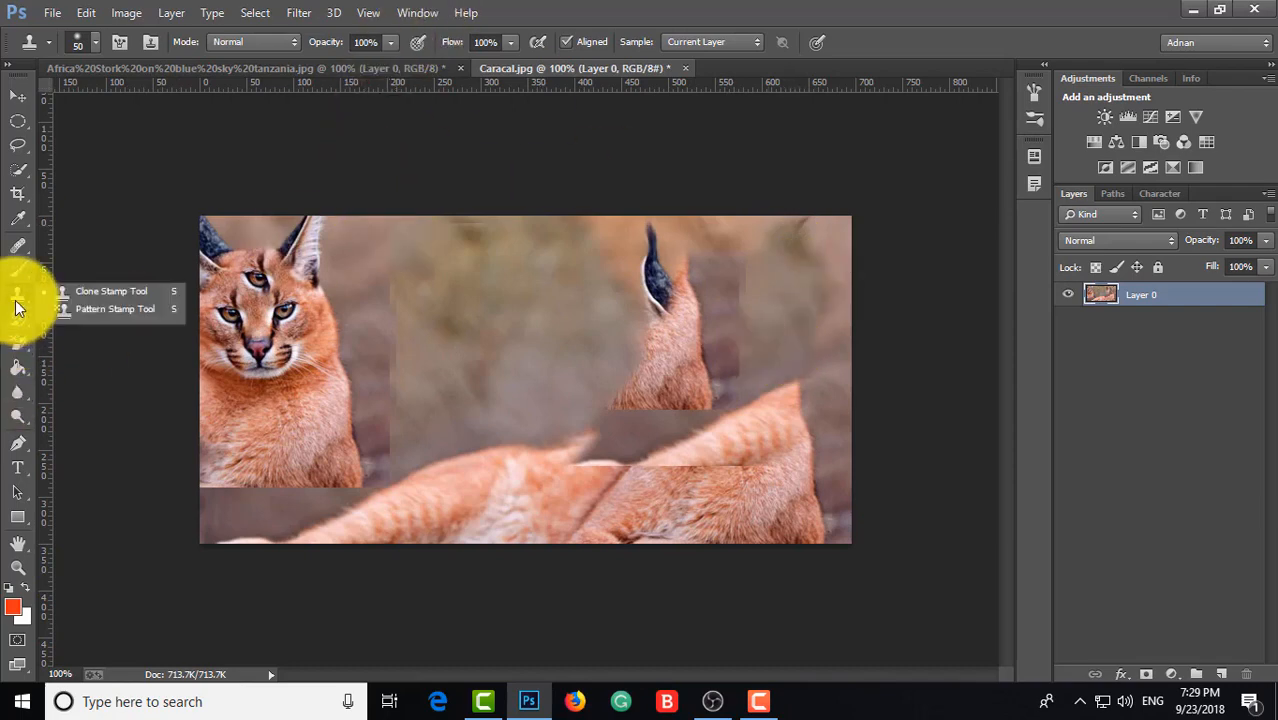
click(122, 308)
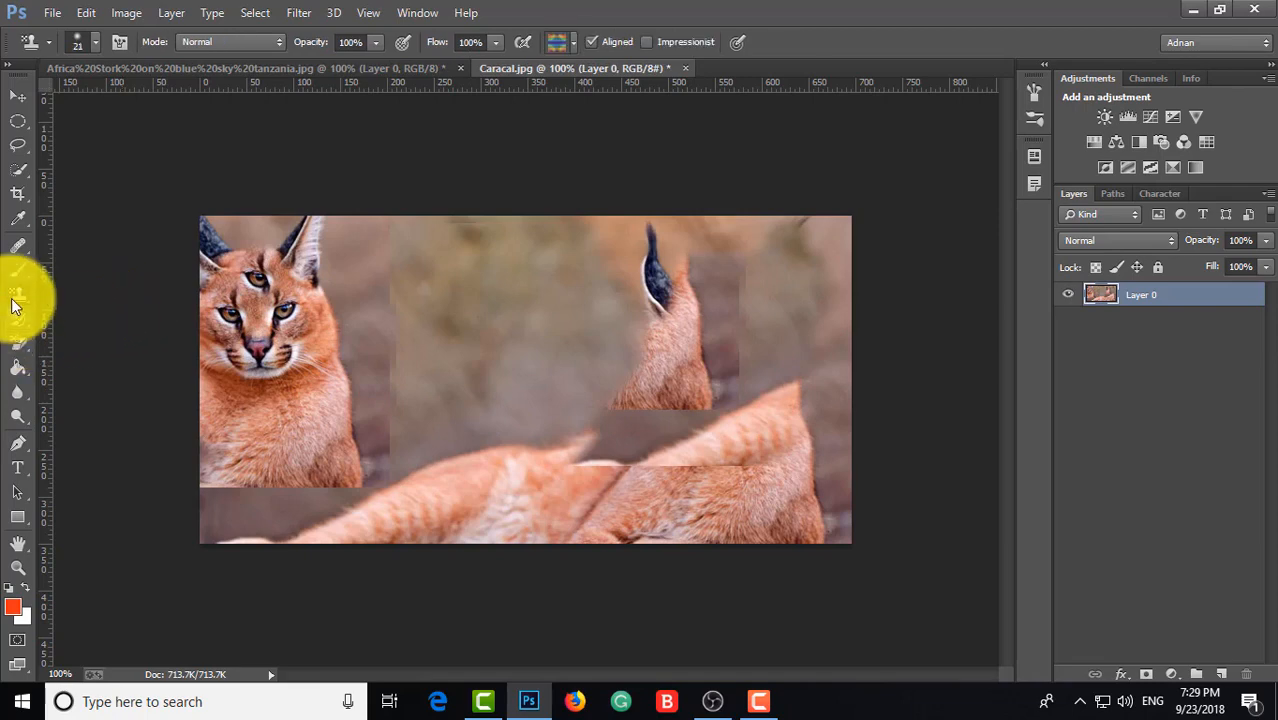
click(100, 45)
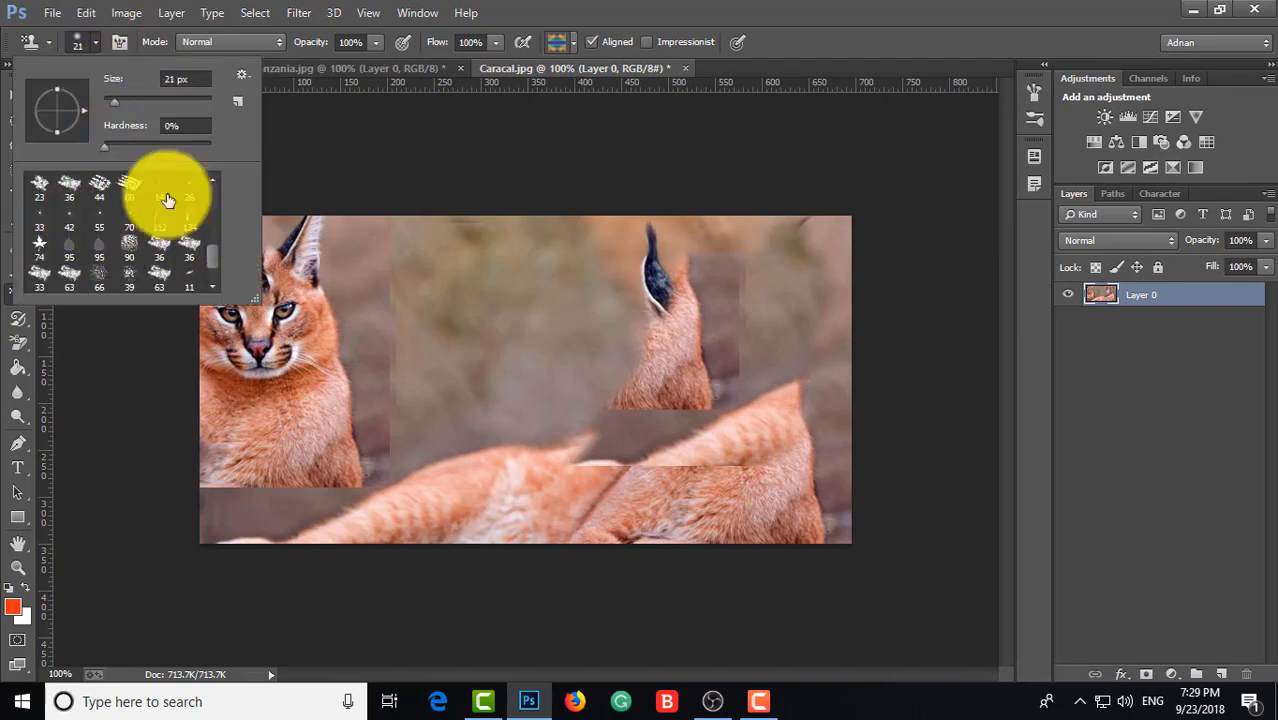
click(97, 42)
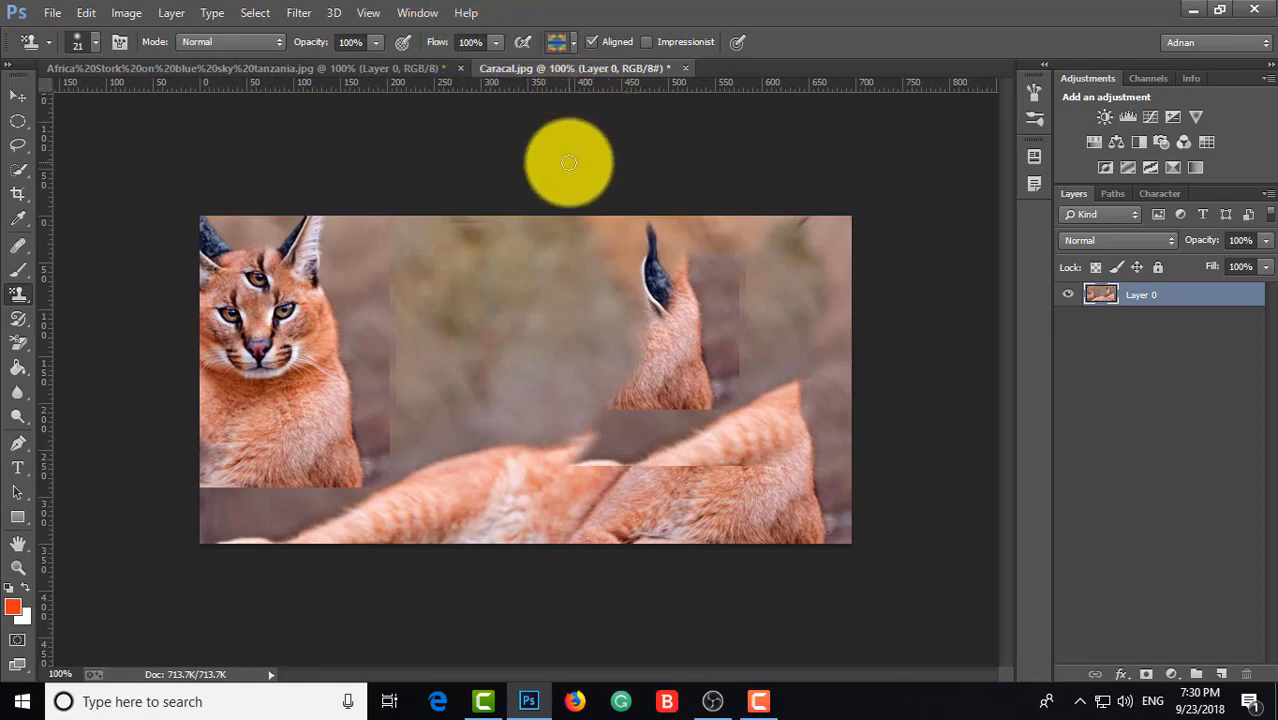
Review the available patterns and libraries, and paint a multicoloured pattern band across the full top edge of the caracal photo with the 21 px brush.
click(572, 44)
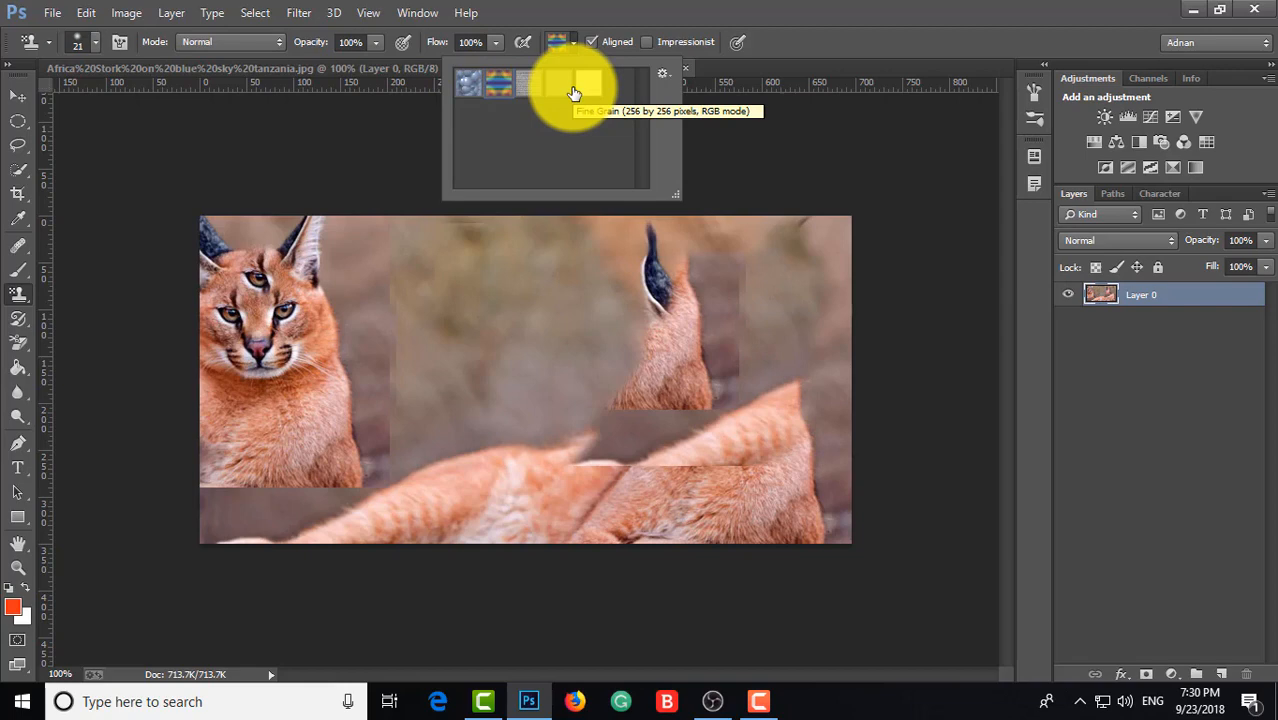
click(662, 73)
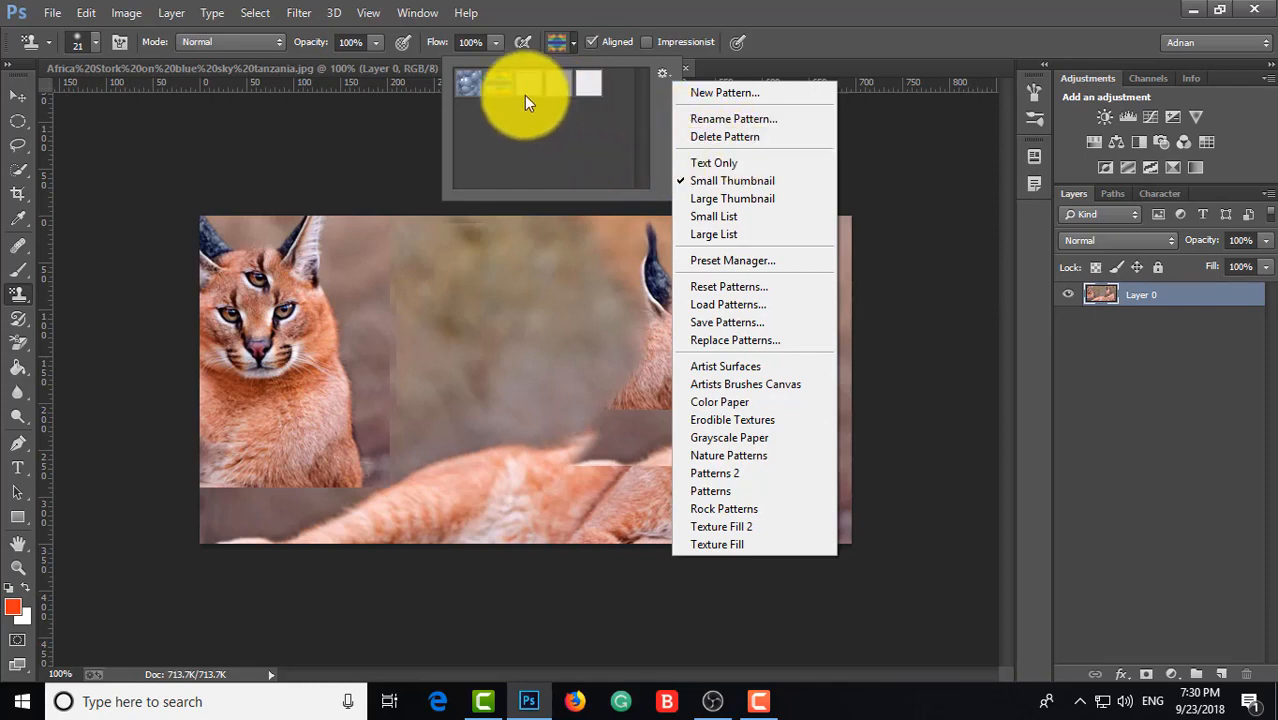
click(477, 90)
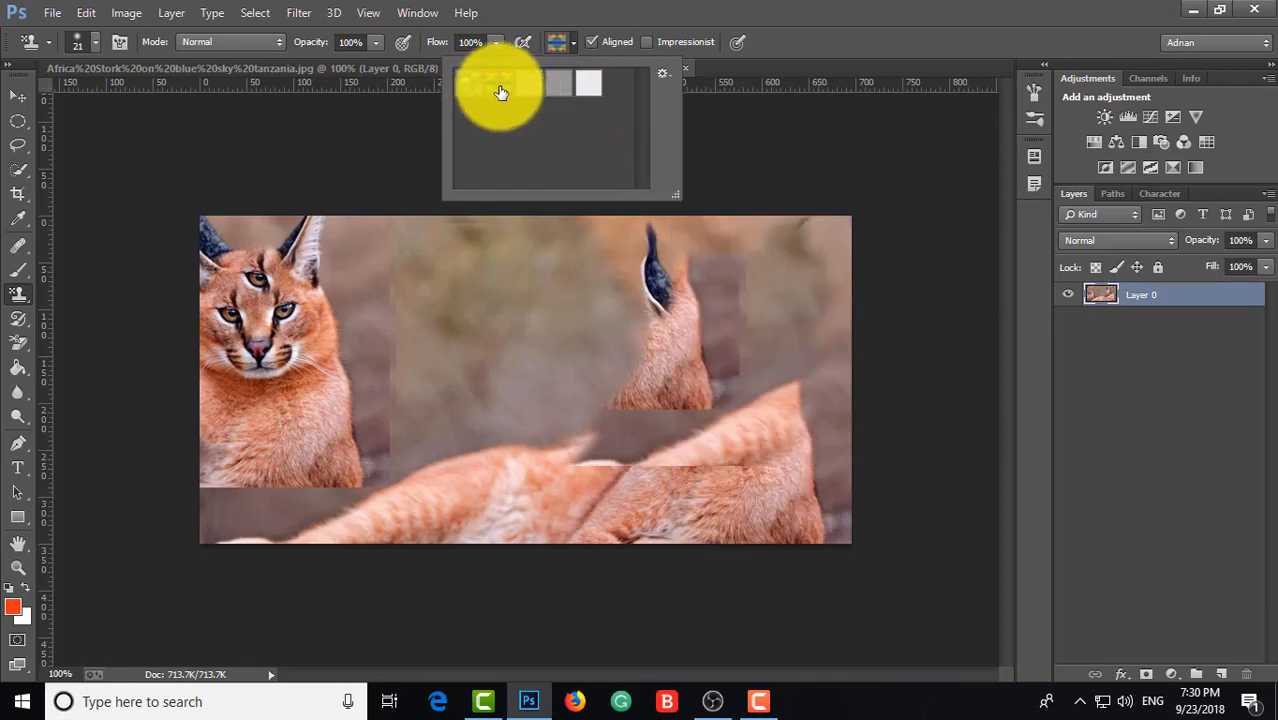
click(313, 280)
mouse_move(314, 251)
mouse_down()
mouse_move(817, 253)
mouse_move(838, 224)
mouse_move(324, 247)
mouse_move(225, 243)
mouse_move(204, 223)
mouse_move(633, 228)
mouse_move(203, 217)
mouse_move(200, 254)
mouse_move(838, 241)
mouse_move(846, 211)
mouse_move(847, 260)
mouse_move(804, 263)
mouse_move(849, 251)
mouse_move(171, 255)
mouse_up()
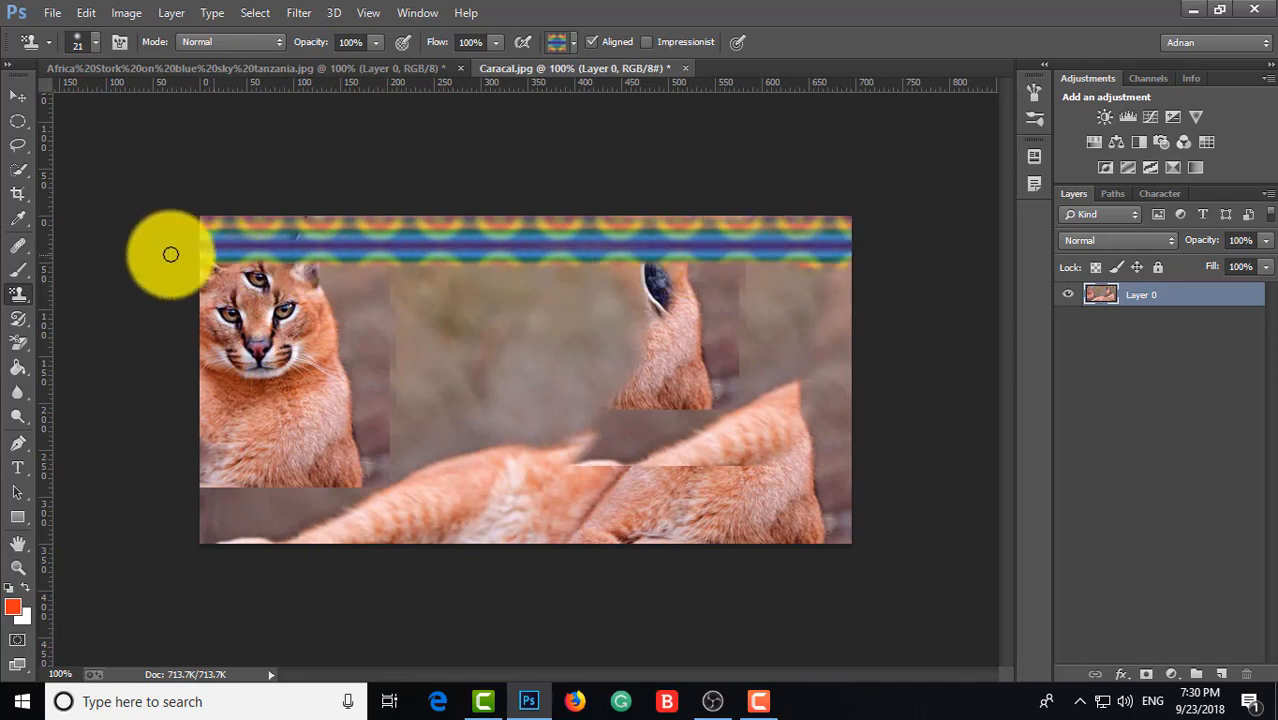
In the stork photo, choose the blue bubble-like pattern, enlarge the brush to 125 px and paint over the visible sky and birds.
click(233, 71)
click(572, 42)
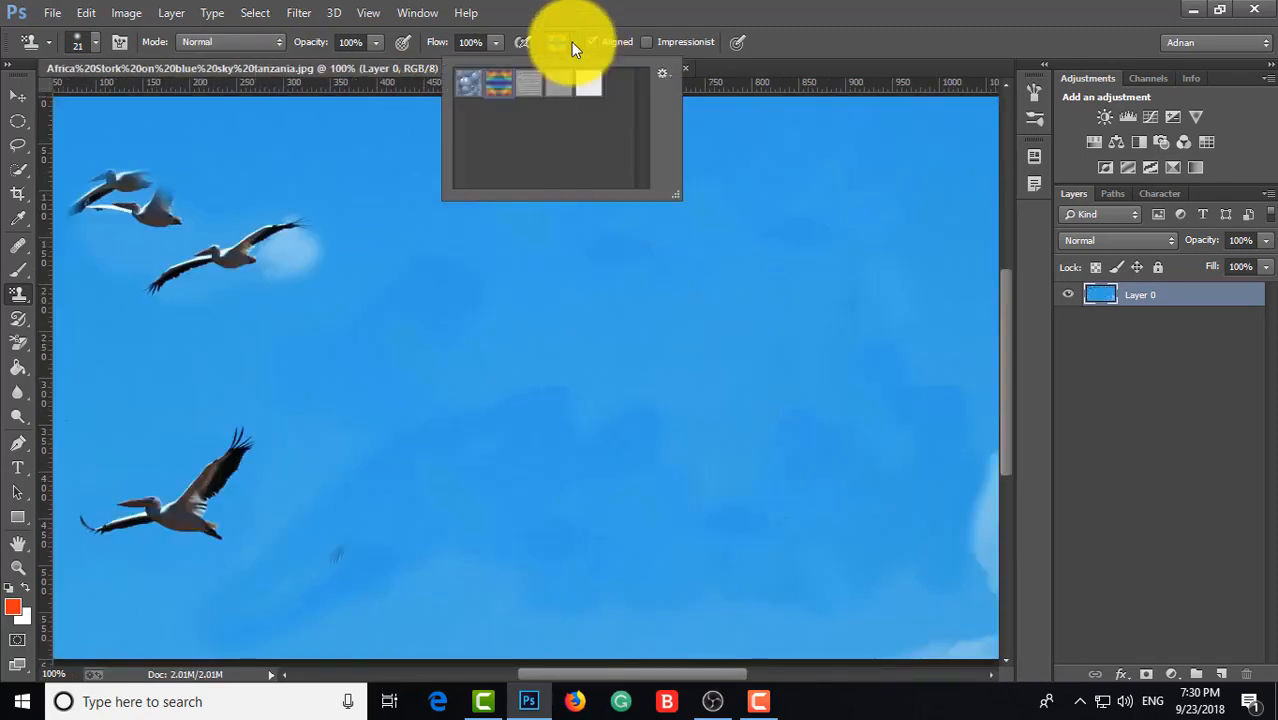
click(468, 83)
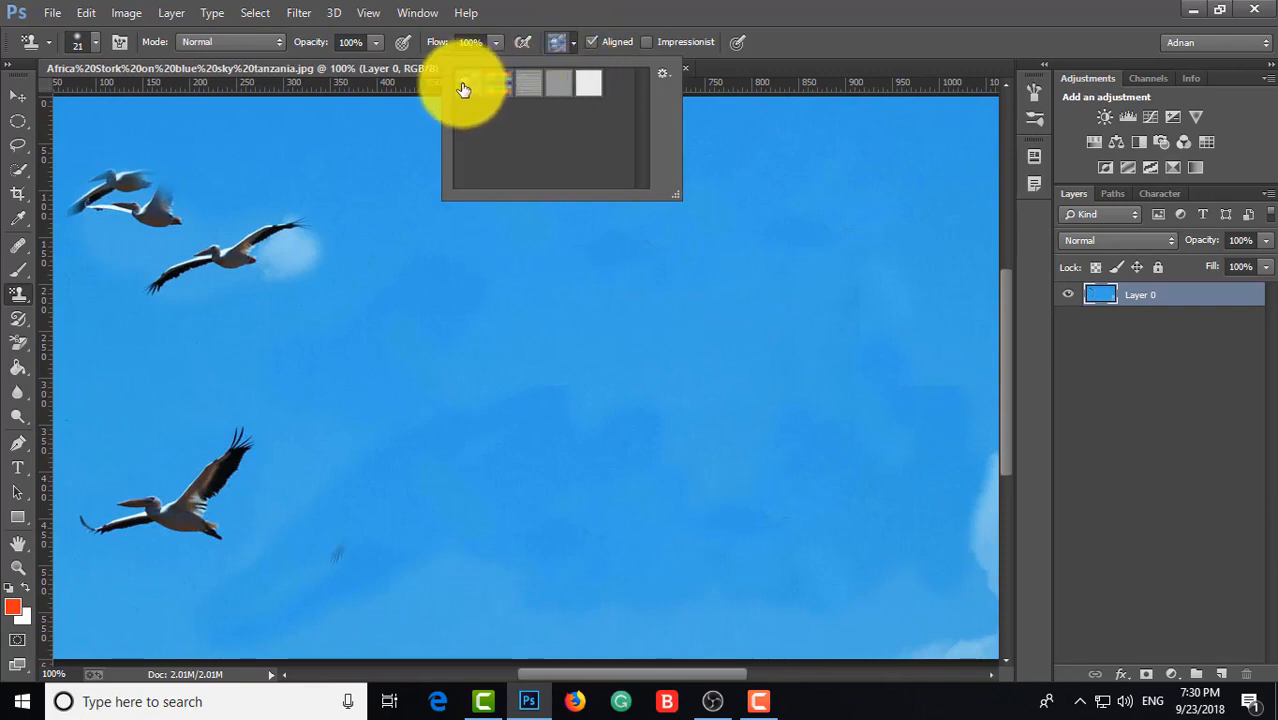
key(bracketright)
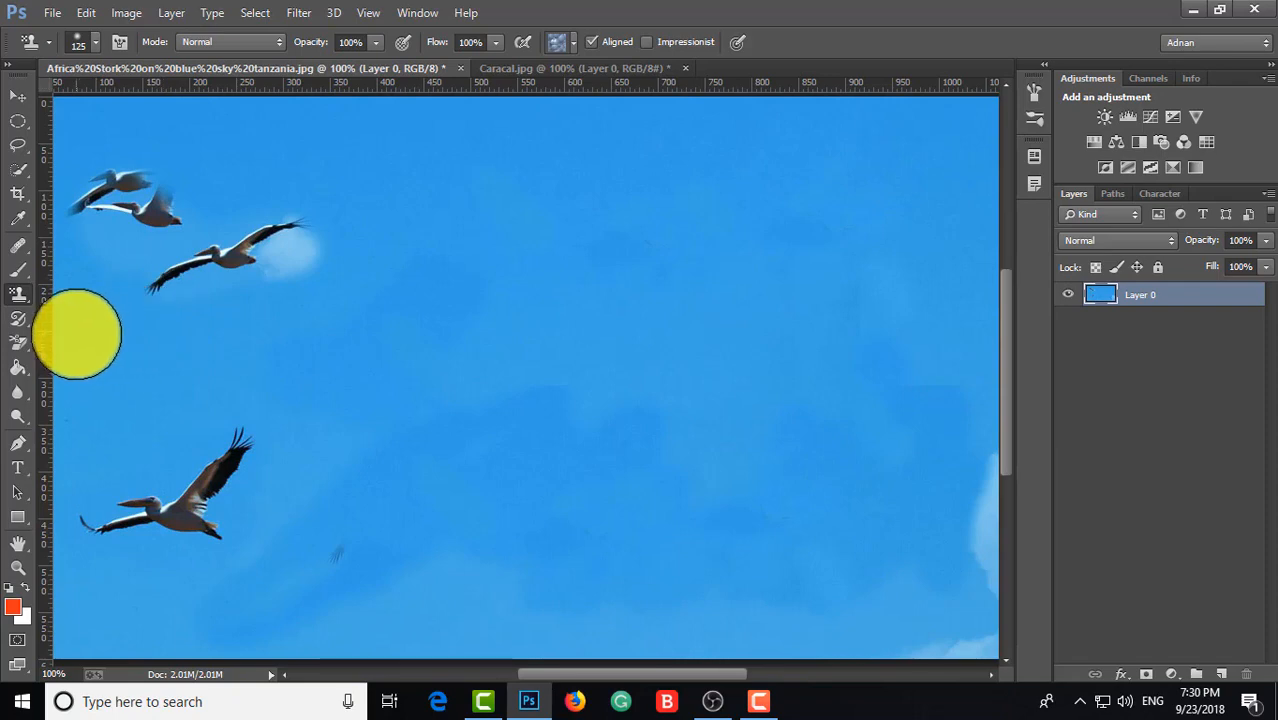
drag(77, 332, 990, 316)
mouse_move(941, 200)
mouse_down()
mouse_move(974, 128)
mouse_move(408, 138)
mouse_move(131, 114)
mouse_up()
mouse_move(312, 173)
mouse_down()
mouse_move(54, 182)
mouse_move(85, 248)
mouse_move(55, 349)
mouse_move(600, 311)
mouse_move(951, 255)
mouse_move(780, 207)
mouse_move(545, 178)
mouse_move(544, 79)
mouse_move(917, 77)
mouse_move(364, 105)
mouse_move(505, 119)
mouse_move(6, 125)
mouse_move(45, 337)
mouse_move(100, 404)
mouse_move(34, 346)
mouse_move(559, 361)
mouse_move(763, 389)
mouse_move(424, 442)
mouse_move(789, 416)
mouse_move(992, 348)
mouse_move(1002, 393)
mouse_move(665, 482)
mouse_move(824, 467)
mouse_move(1047, 472)
mouse_move(449, 484)
mouse_move(288, 452)
mouse_move(463, 411)
mouse_move(172, 417)
mouse_move(82, 388)
mouse_move(177, 480)
mouse_move(187, 553)
mouse_move(100, 602)
mouse_move(76, 644)
mouse_move(457, 564)
mouse_move(203, 534)
mouse_move(418, 718)
mouse_move(263, 711)
mouse_move(607, 505)
mouse_move(580, 499)
mouse_move(790, 597)
mouse_move(1048, 619)
mouse_move(512, 510)
mouse_move(1010, 434)
mouse_move(824, 156)
mouse_move(715, 172)
mouse_move(990, 233)
mouse_move(866, 213)
mouse_up()
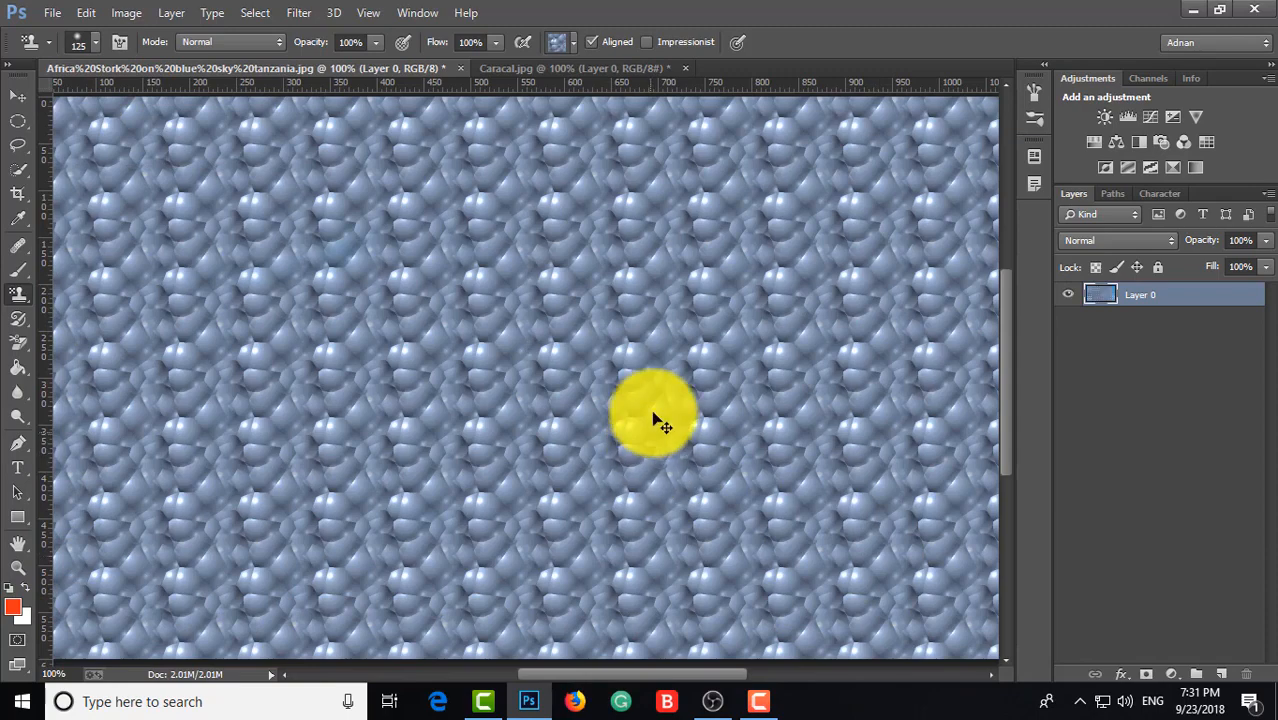
Extend the bubble-like pattern over the stork photo's remaining left and right areas until the whole image is covered.
ctrl+alt+click(652, 376)
mouse_move(833, 400)
mouse_down()
mouse_move(815, 211)
mouse_move(863, 379)
mouse_move(877, 265)
mouse_move(879, 690)
mouse_up()
mouse_move(162, 294)
mouse_down()
mouse_move(124, 381)
mouse_move(138, 557)
mouse_move(194, 426)
mouse_move(196, 528)
mouse_move(172, 572)
mouse_move(233, 567)
mouse_up()
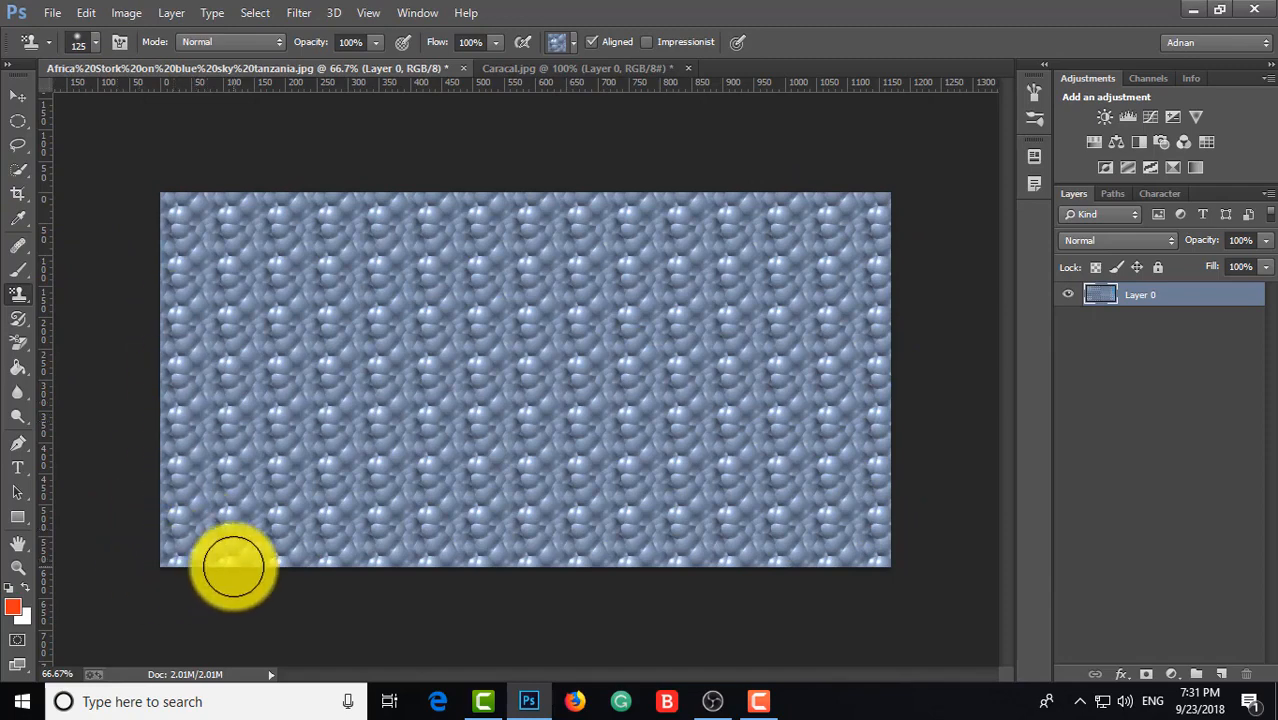